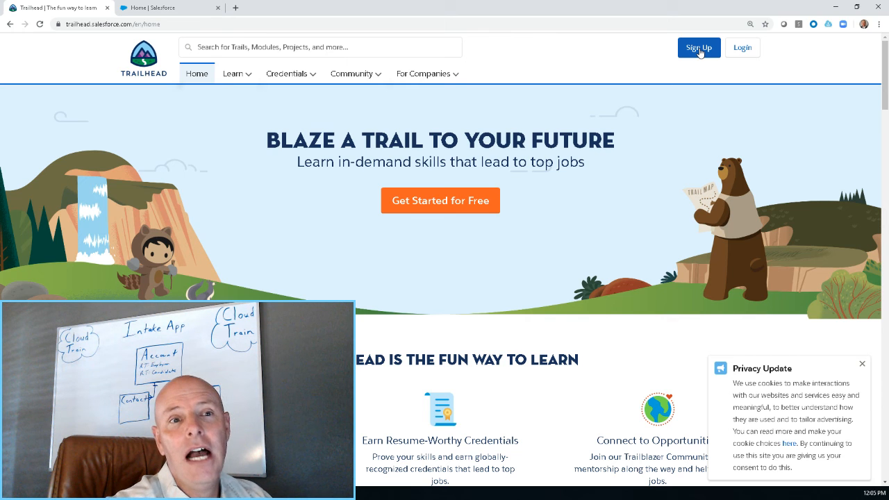
# Step: Switch to the Salesforce Setup page and open the Account object's record types, dismissing the admin settings pop-up
pyautogui.click(147, 8)
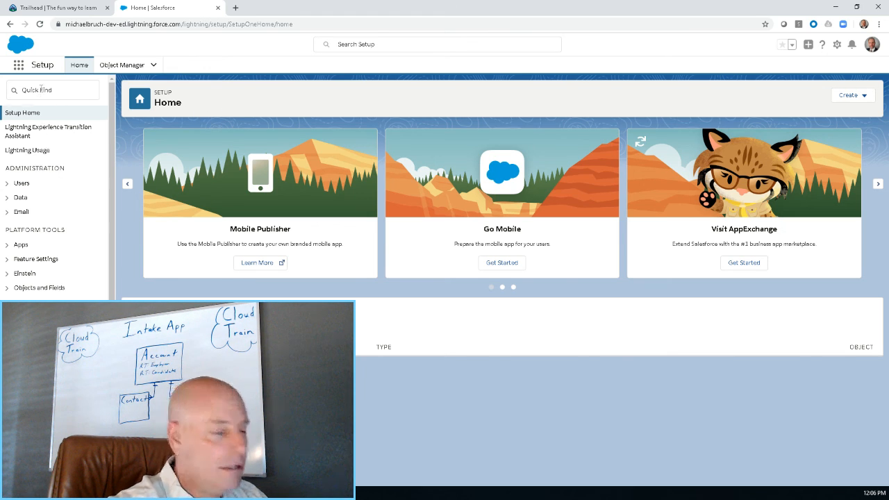
pyautogui.click(41, 89)
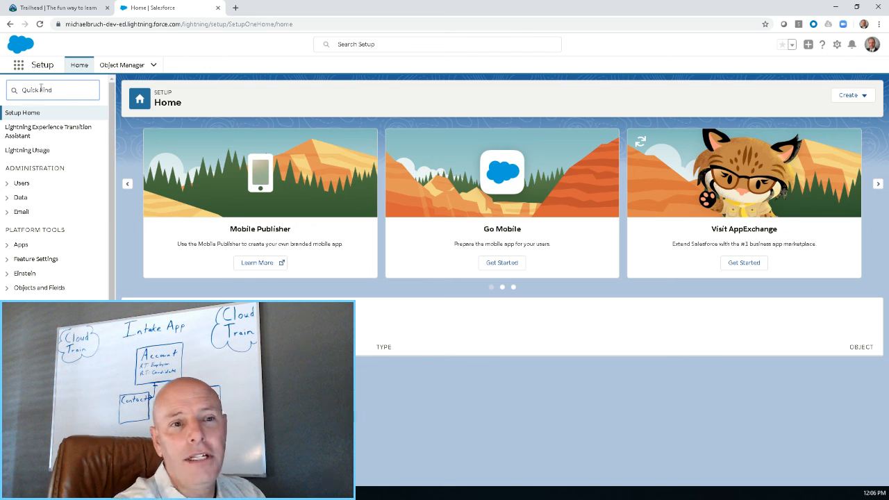
pyautogui.click(122, 68)
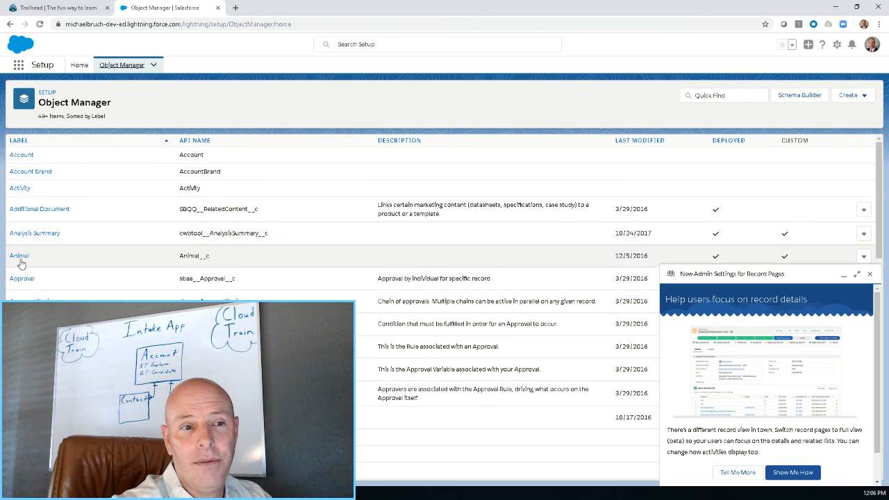
pyautogui.click(22, 158)
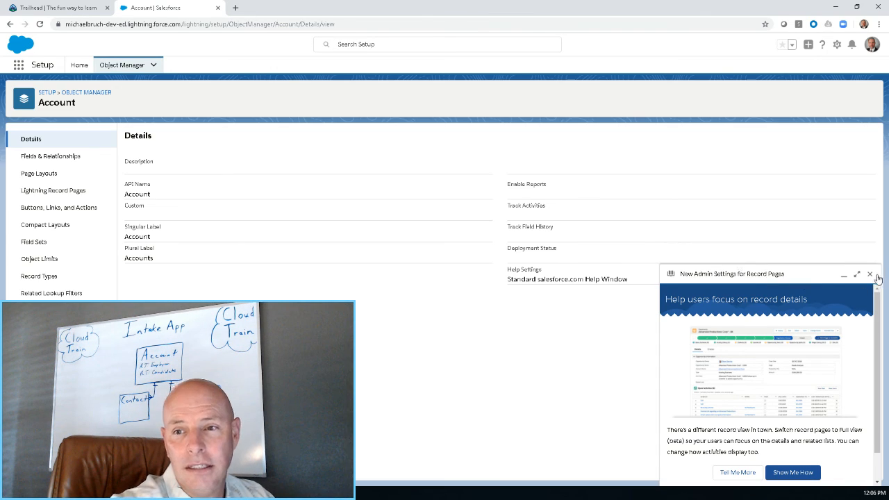
pyautogui.click(870, 274)
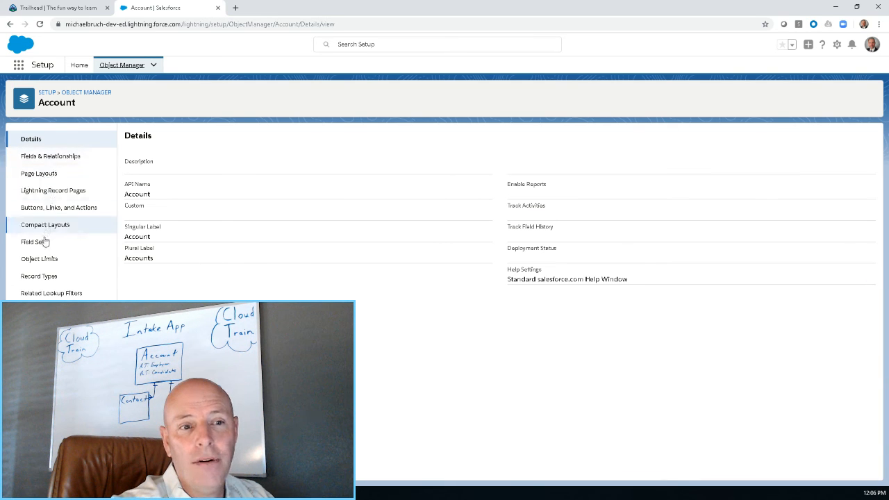
pyautogui.click(40, 277)
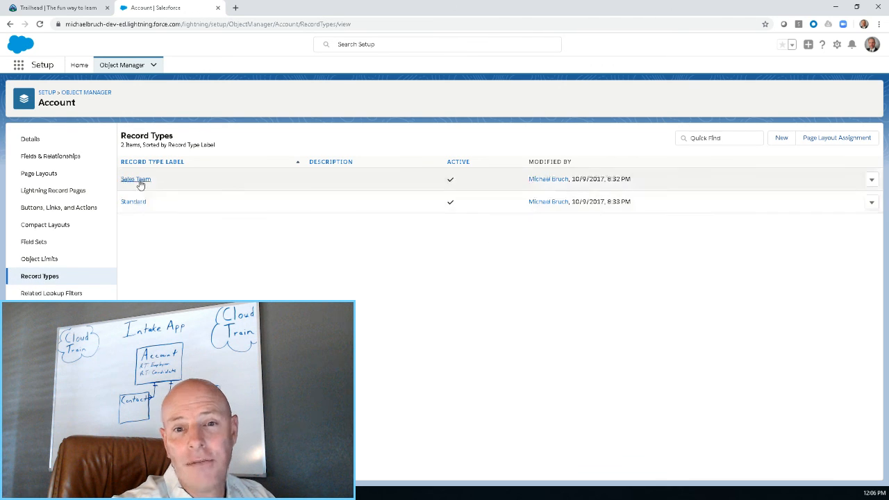
pyautogui.click(141, 182)
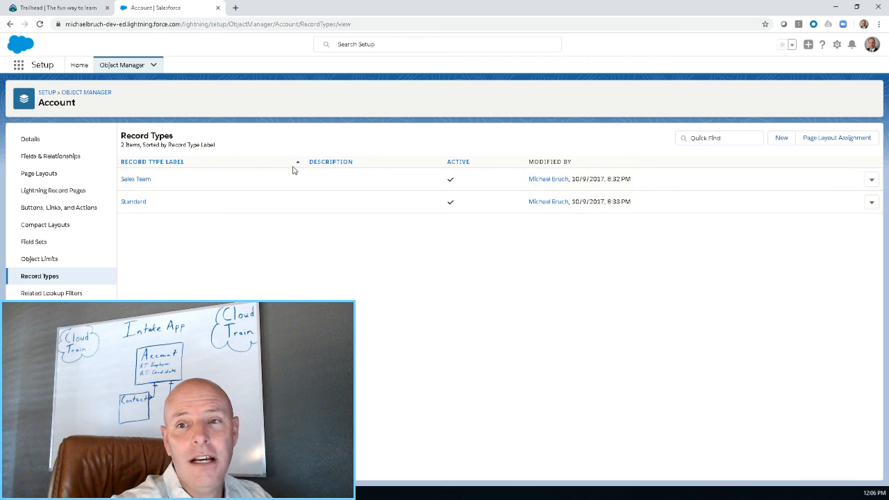
# Step: Start a new Account record type based on Master, labelled Employer with description "Recordtype for Employer", and make it active
pyautogui.click(782, 137)
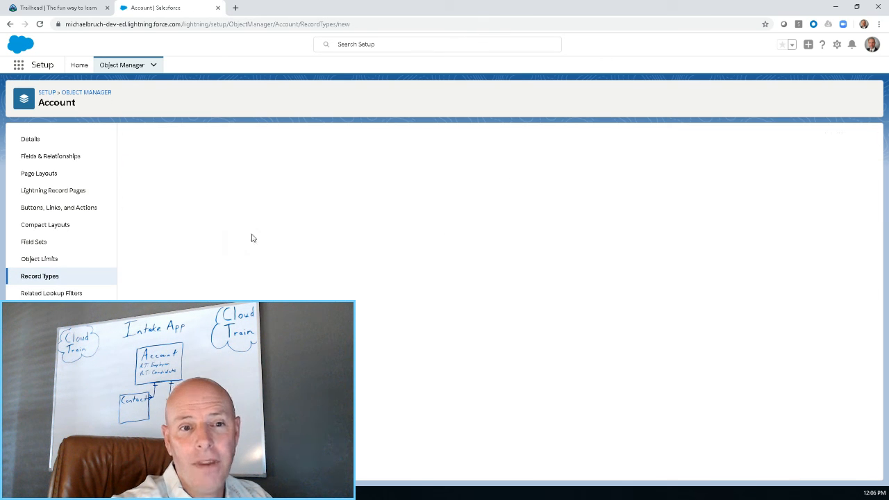
pyautogui.click(280, 227)
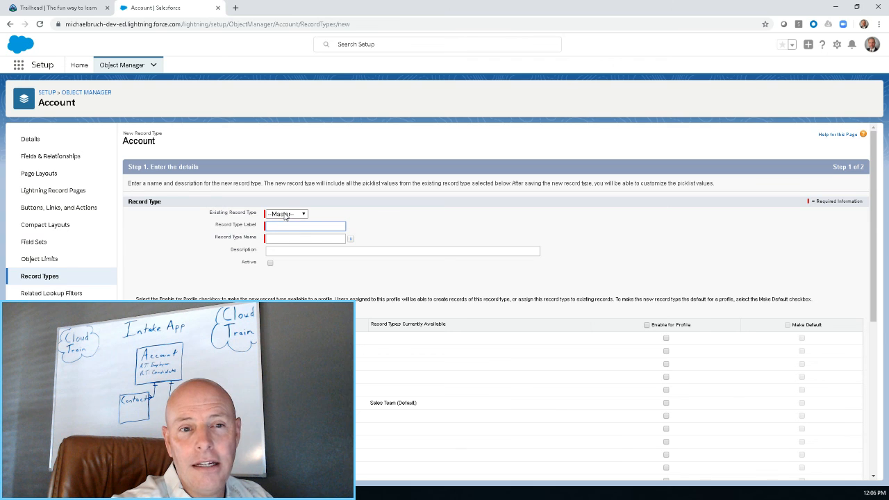
pyautogui.click(284, 216)
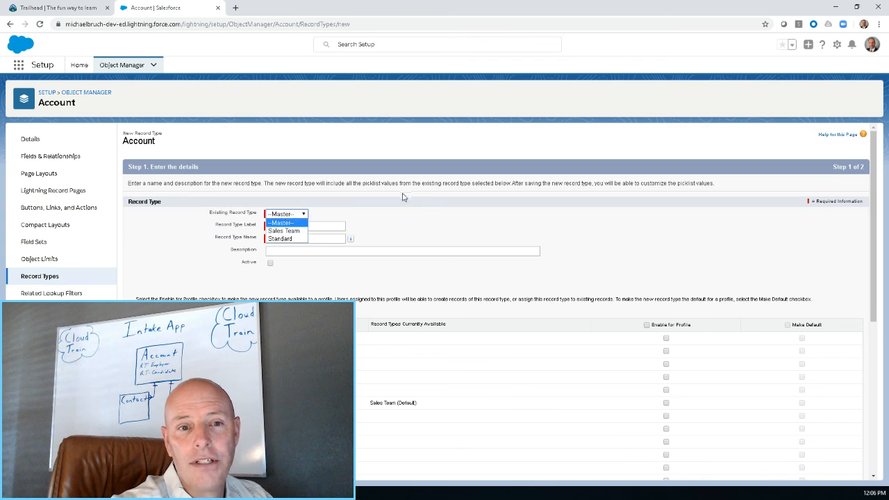
pyautogui.click(318, 225)
pyautogui.click(304, 227)
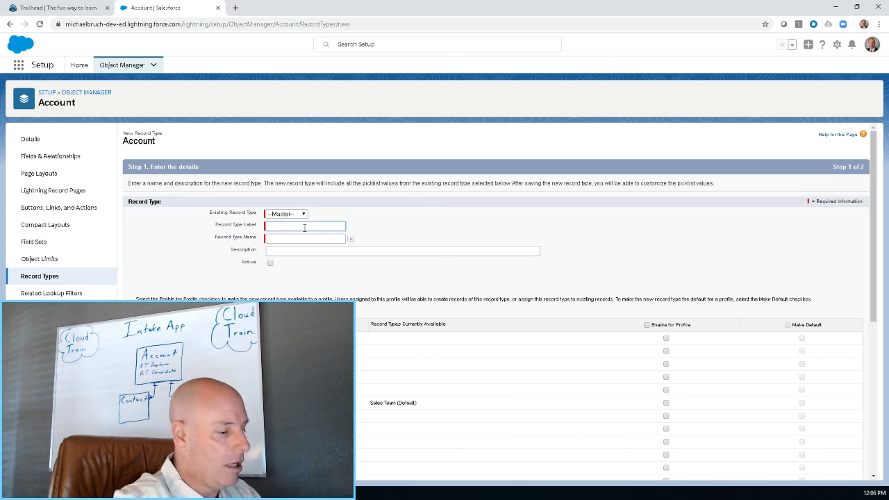
pyautogui.write('Employer')
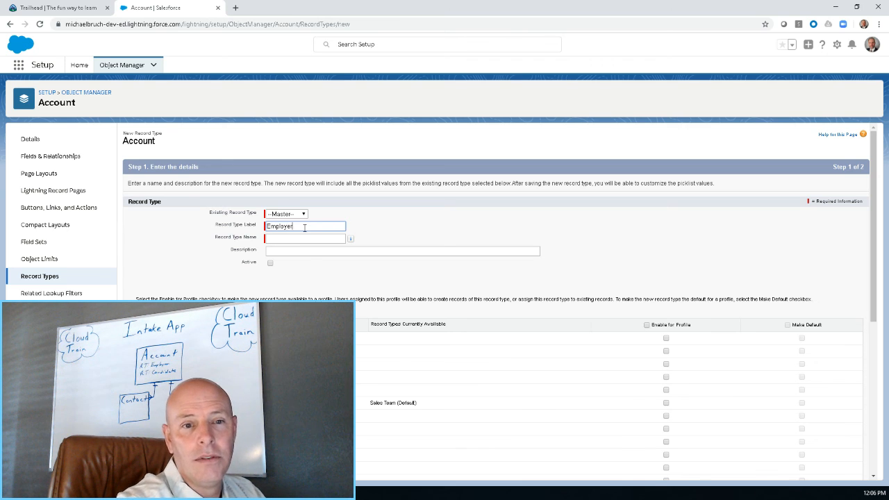
pyautogui.press('Tab')
pyautogui.click(289, 252)
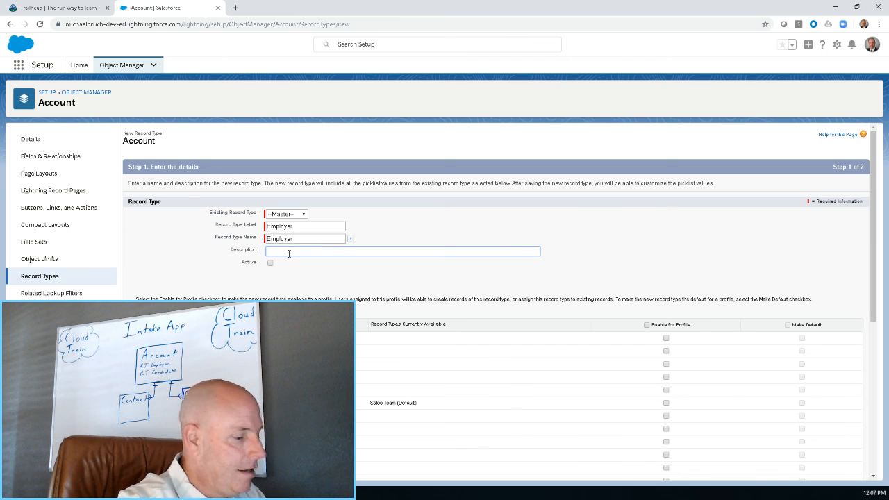
pyautogui.write('Recordtype for Employer')
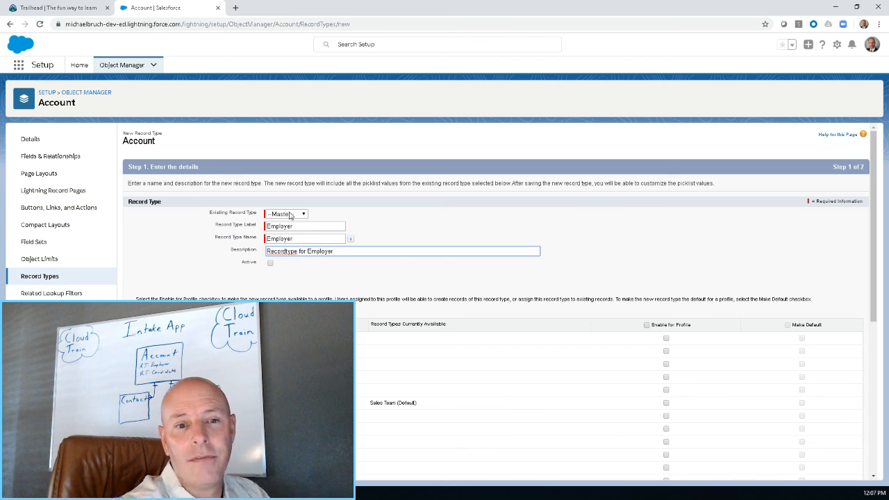
pyautogui.click(270, 263)
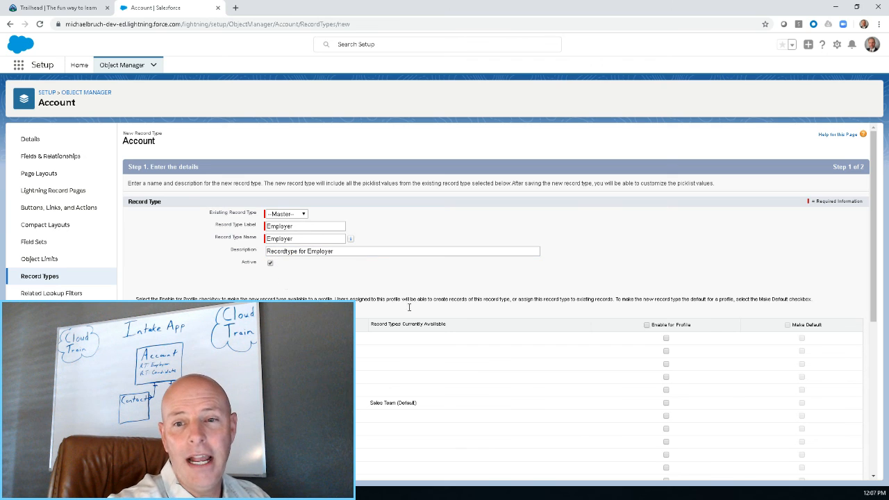
# Step: Enable the Employer record type for all profiles and continue to the page layout assignment
pyautogui.click(646, 325)
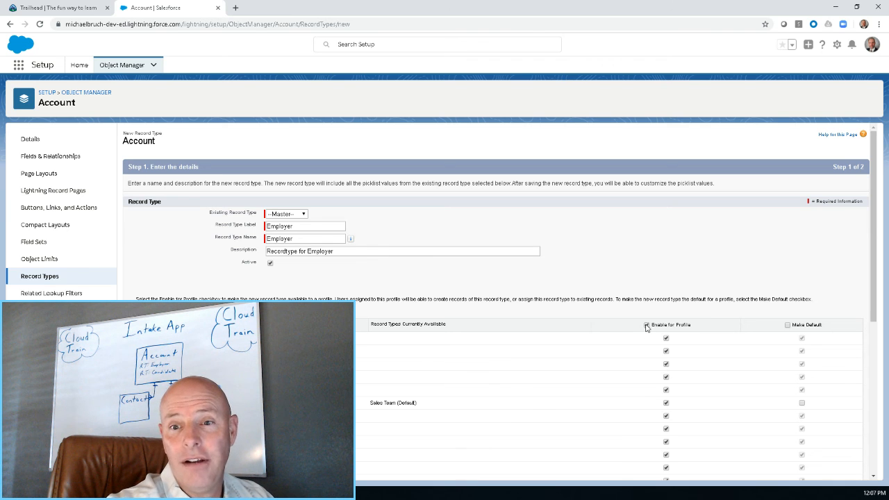
pyautogui.scroll(-5, 665, 338)
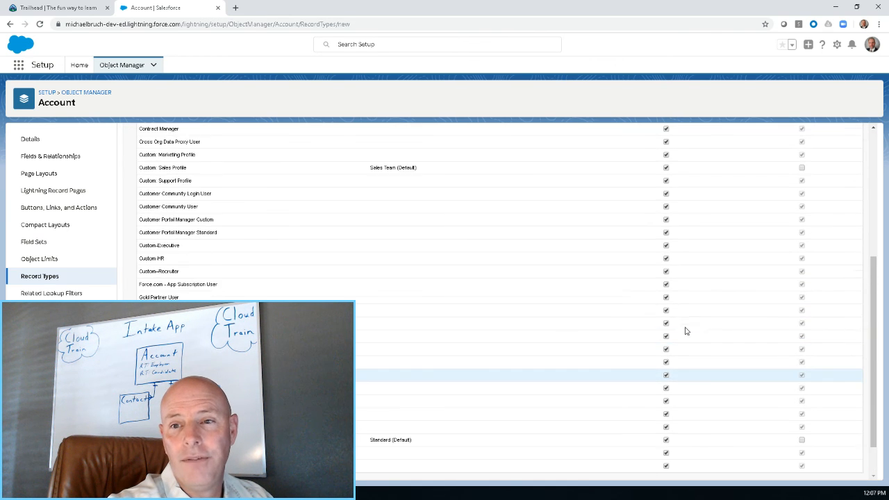
pyautogui.scroll(10, 703, 307)
pyautogui.scroll(-15, 793, 344)
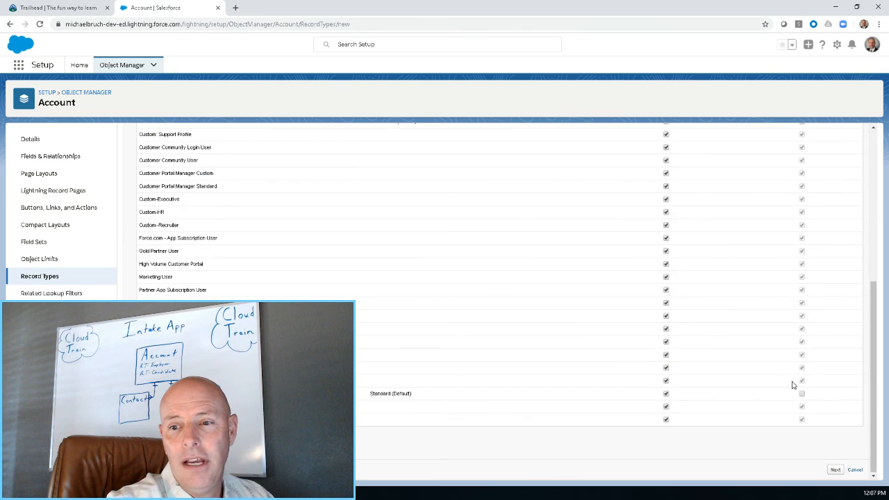
pyautogui.click(835, 471)
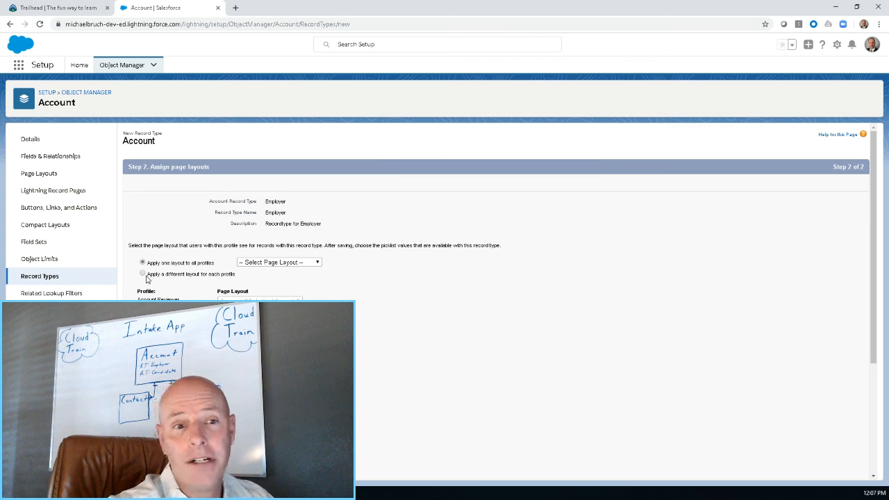
# Step: Apply Account Layout to all profiles for the Employer record type, then save it and start another new one
pyautogui.click(250, 262)
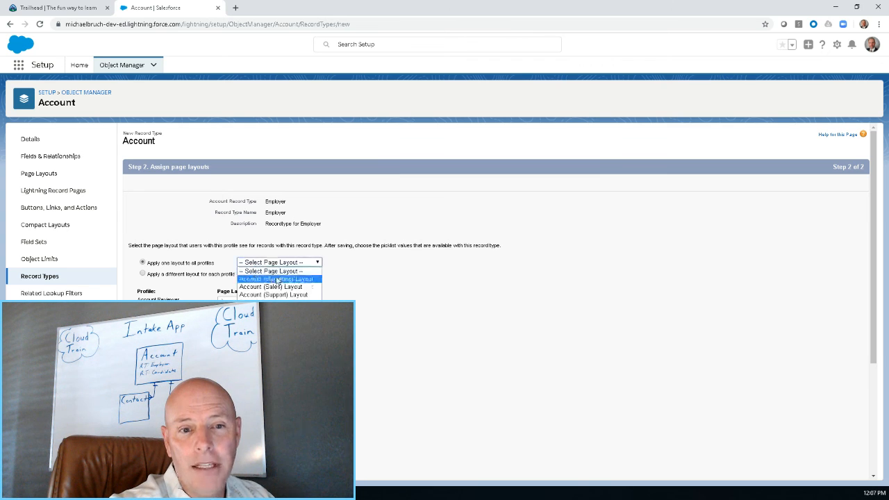
pyautogui.click(350, 267)
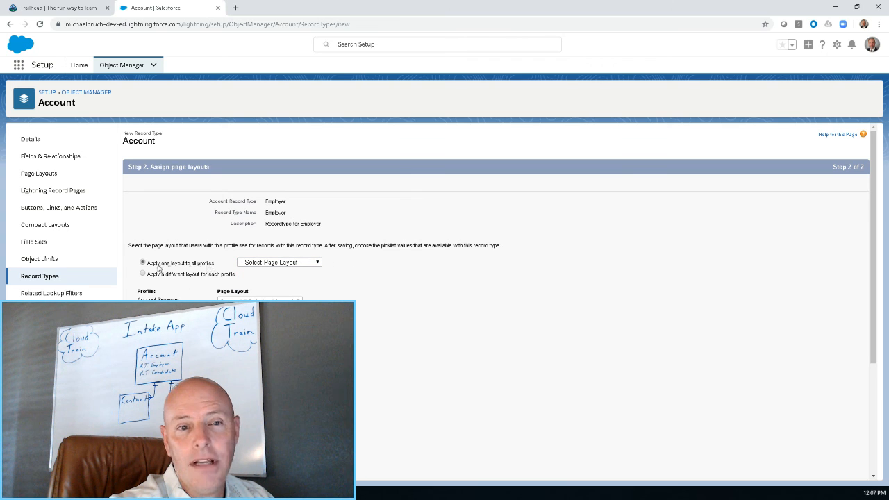
pyautogui.click(282, 262)
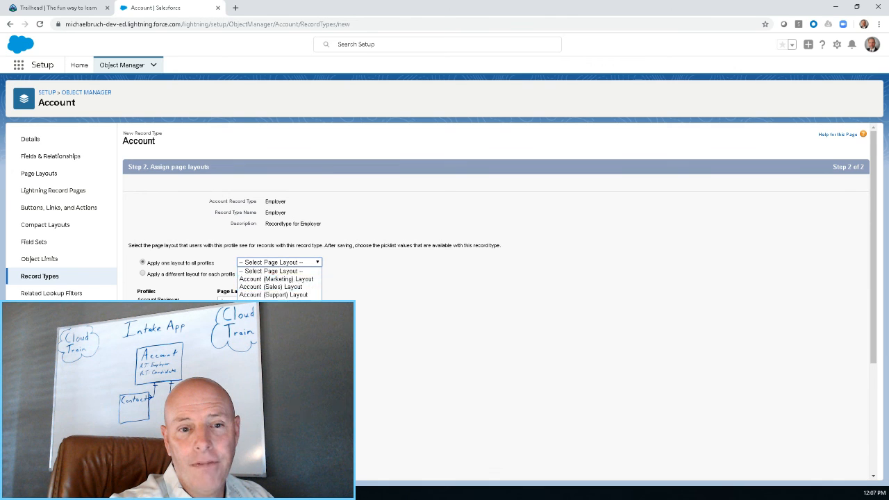
pyautogui.click(278, 302)
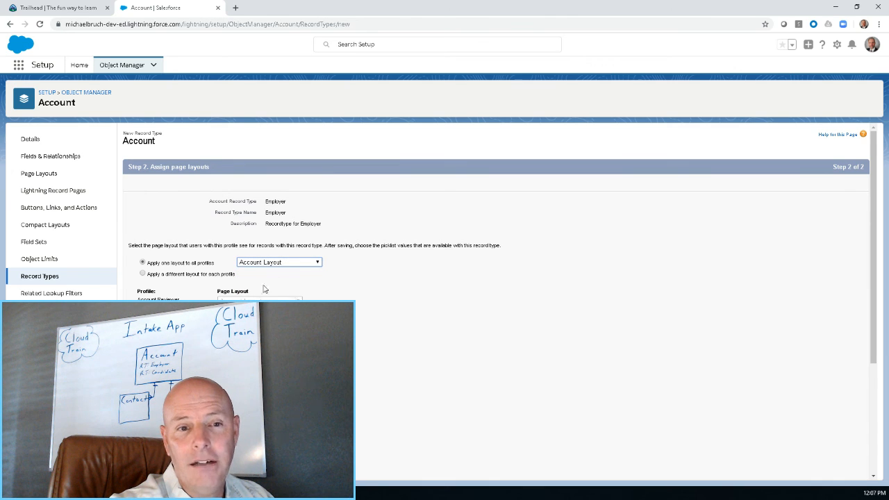
pyautogui.click(431, 302)
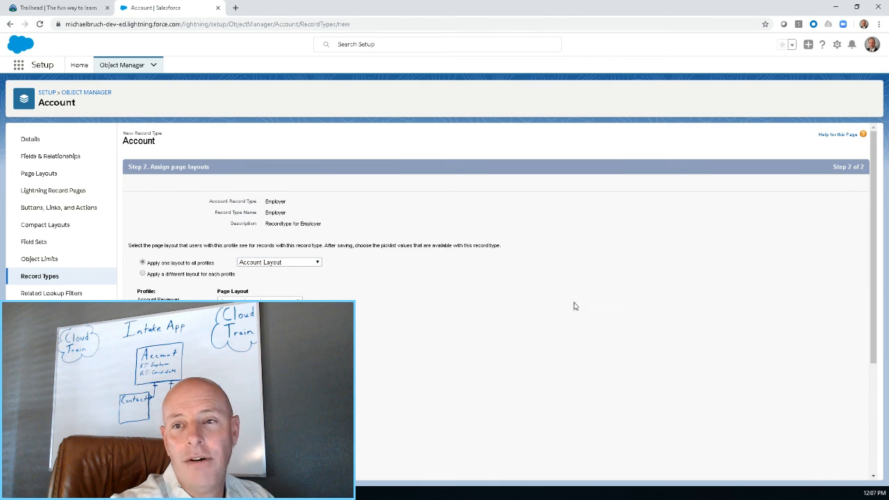
pyautogui.scroll(-3, 574, 308)
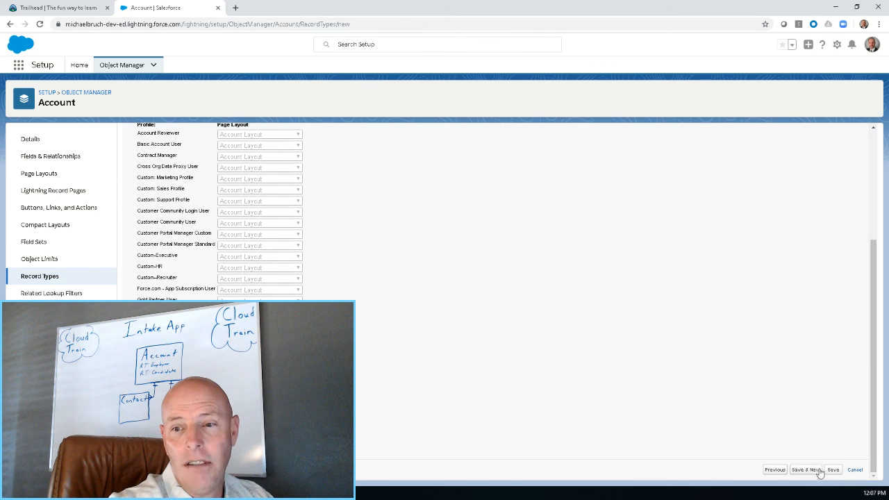
pyautogui.click(806, 471)
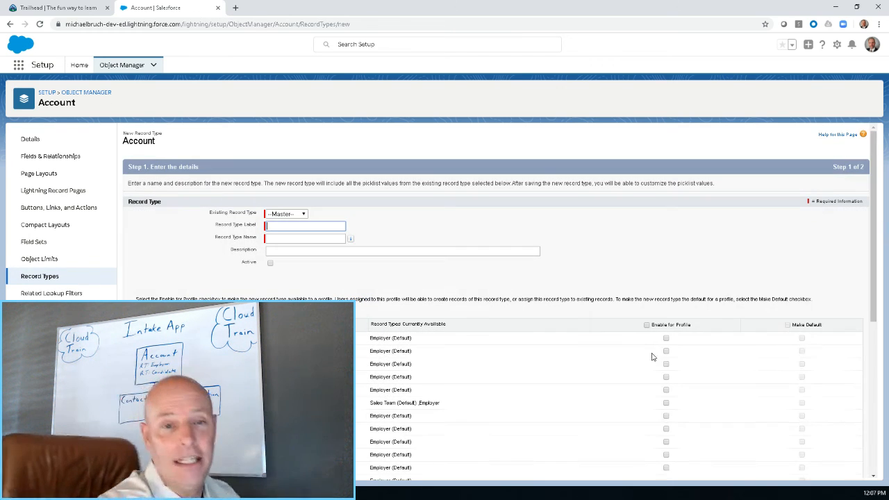
# Step: Label the new record type Candidate, describe it as "Recordtype for Candidate", and make it active
pyautogui.click(320, 227)
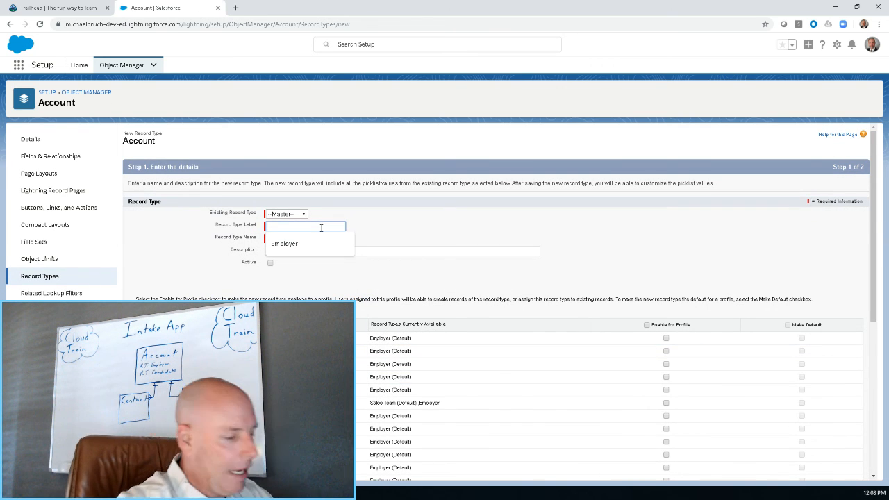
pyautogui.write('Candi')
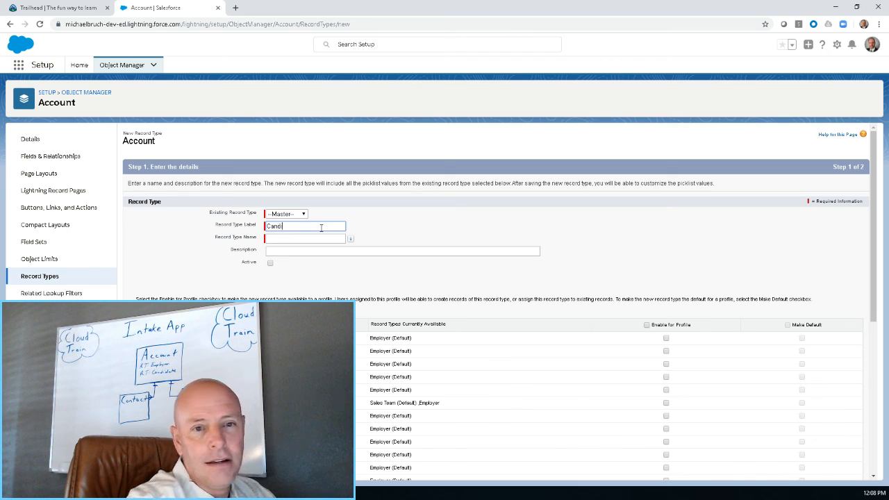
pyautogui.write('date')
pyautogui.press('Tab')
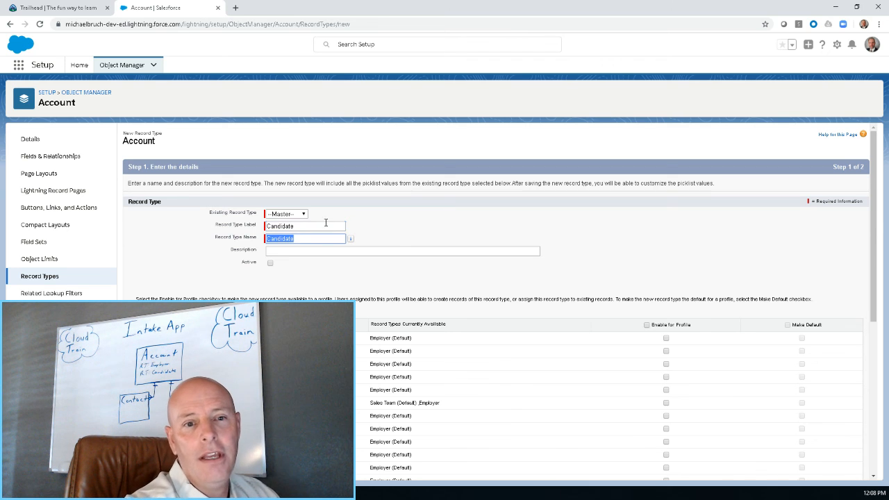
pyautogui.click(310, 251)
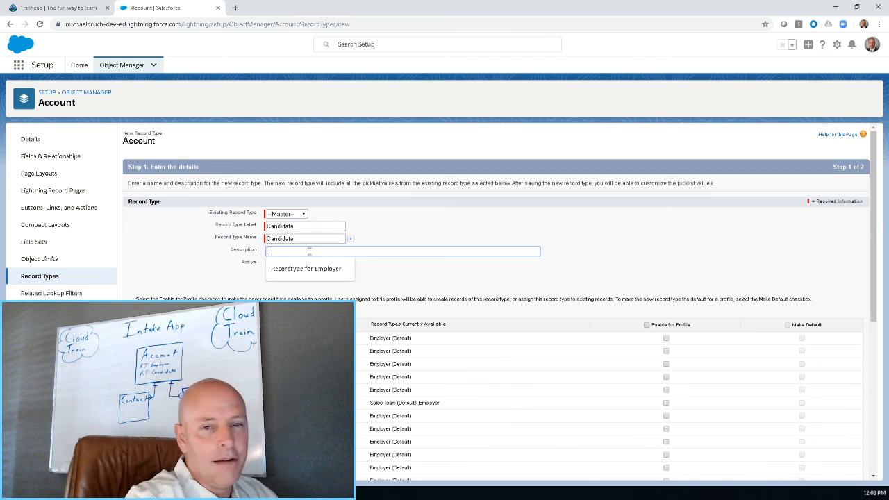
pyautogui.write('Recordtype fo')
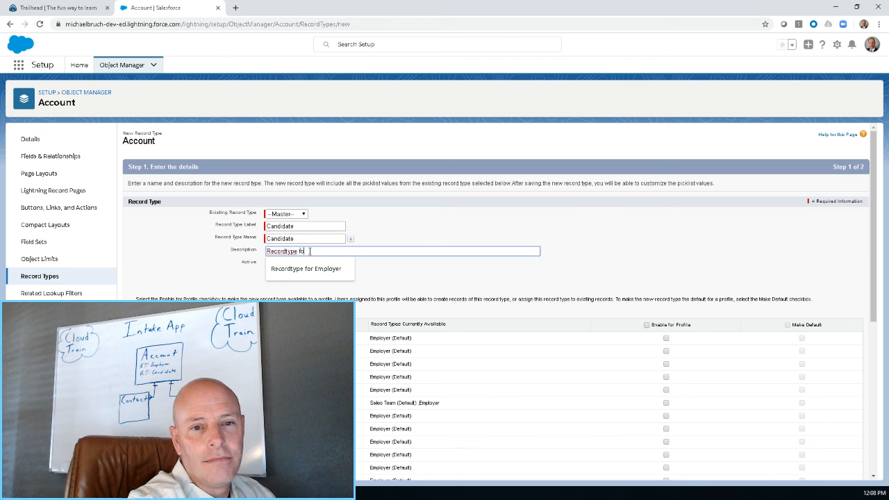
pyautogui.write('r Candidate')
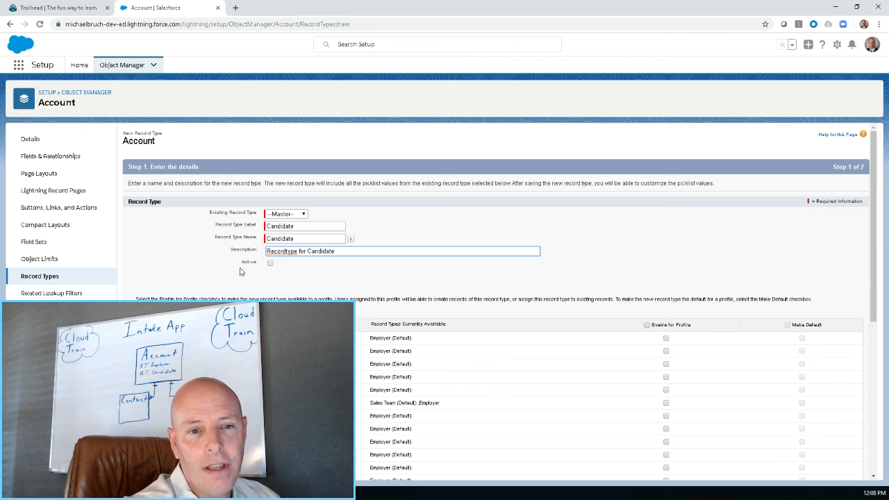
pyautogui.click(270, 264)
# Step: Enable the Candidate record type for all profiles and continue to the page layout assignment
pyautogui.click(647, 325)
pyautogui.scroll(-8, 750, 310)
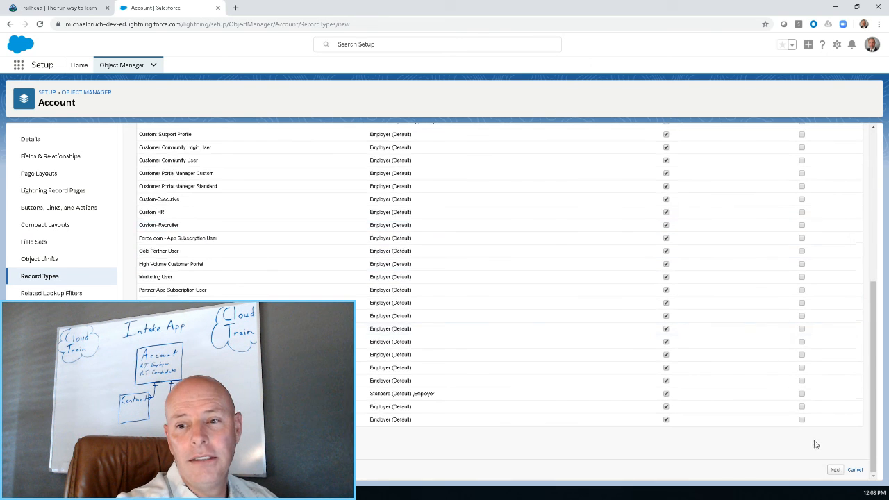
pyautogui.click(836, 470)
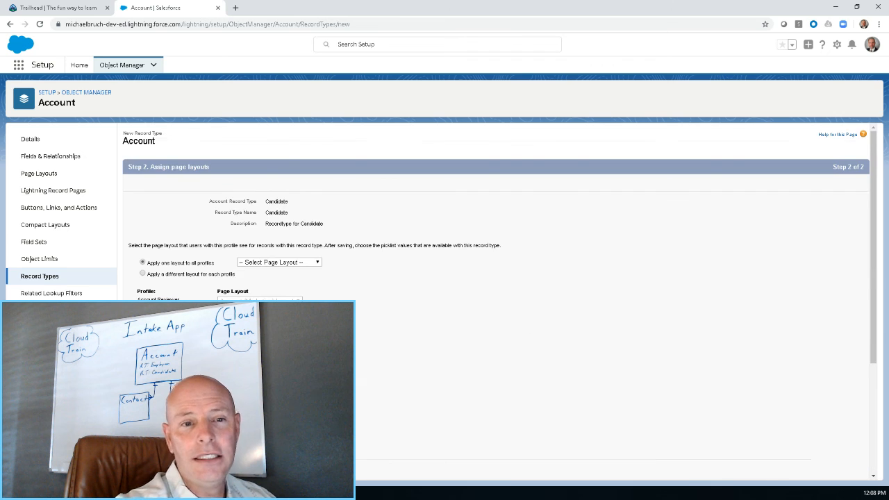
# Step: Apply Account Layout to all profiles for the Candidate record type and save it
pyautogui.click(266, 262)
pyautogui.click(268, 303)
pyautogui.click(389, 308)
pyautogui.scroll(-4, 389, 323)
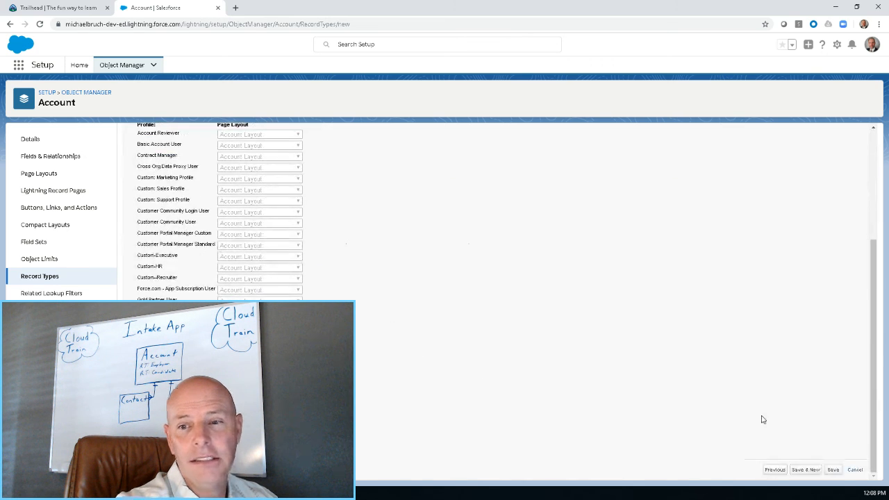
pyautogui.click(833, 470)
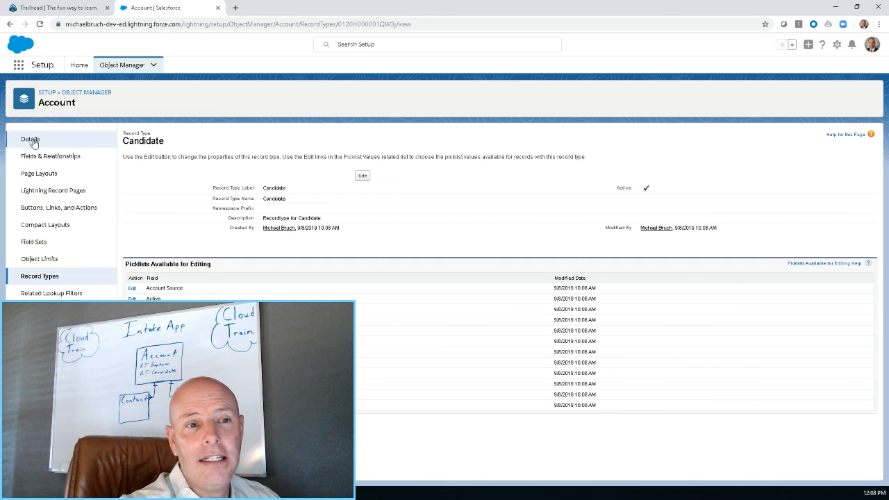
# Step: Return to the list of all objects and look through it for the Contact object
pyautogui.click(79, 93)
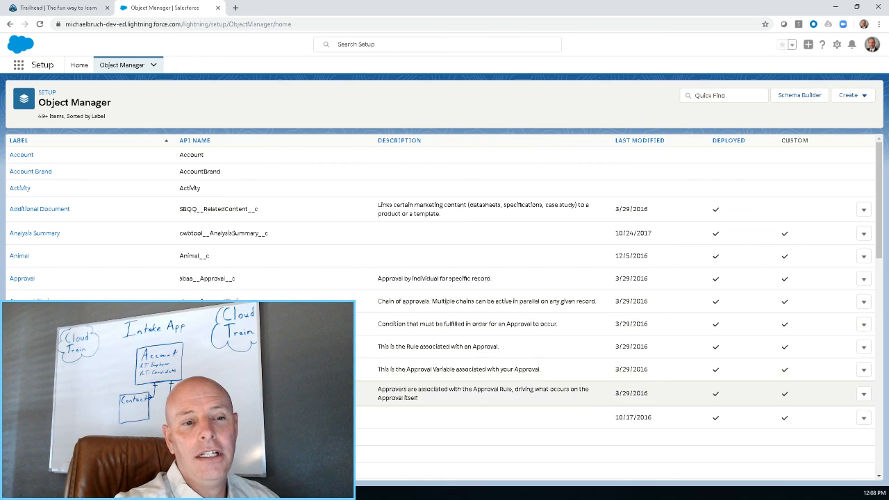
pyautogui.scroll(-6, 415, 433)
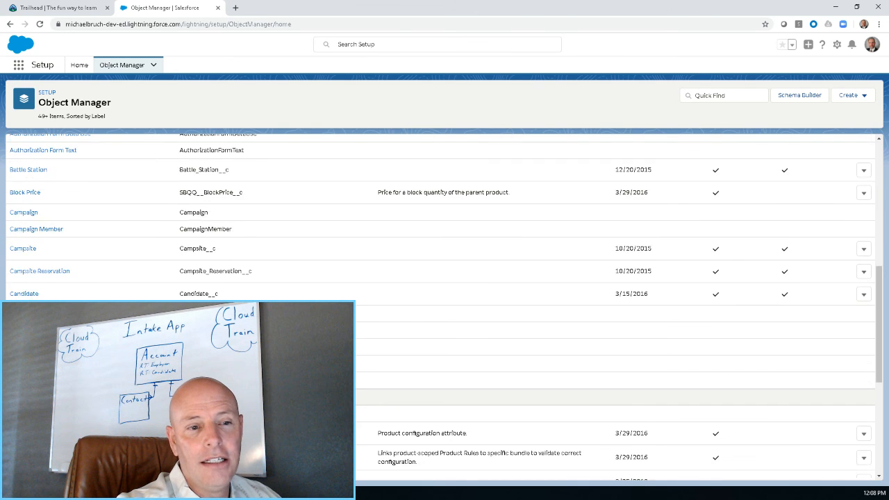
pyautogui.scroll(-2, 415, 433)
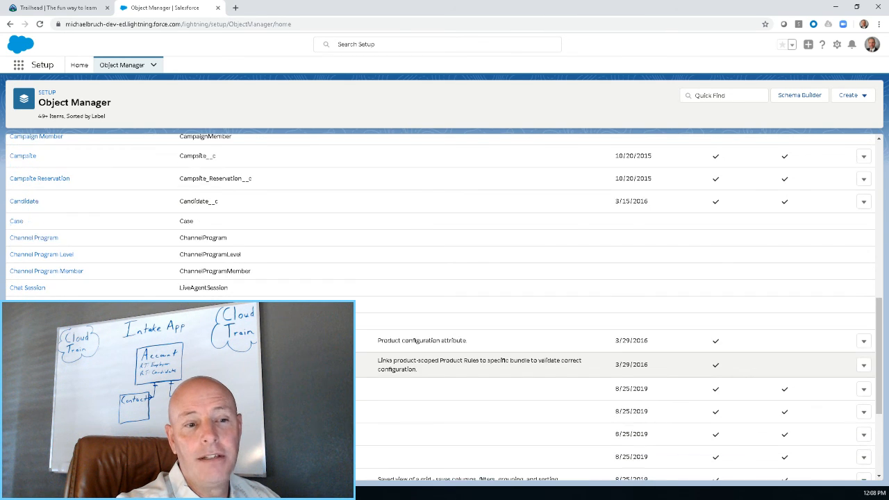
pyautogui.scroll(-2, 444, 305)
pyautogui.scroll(-1, 445, 306)
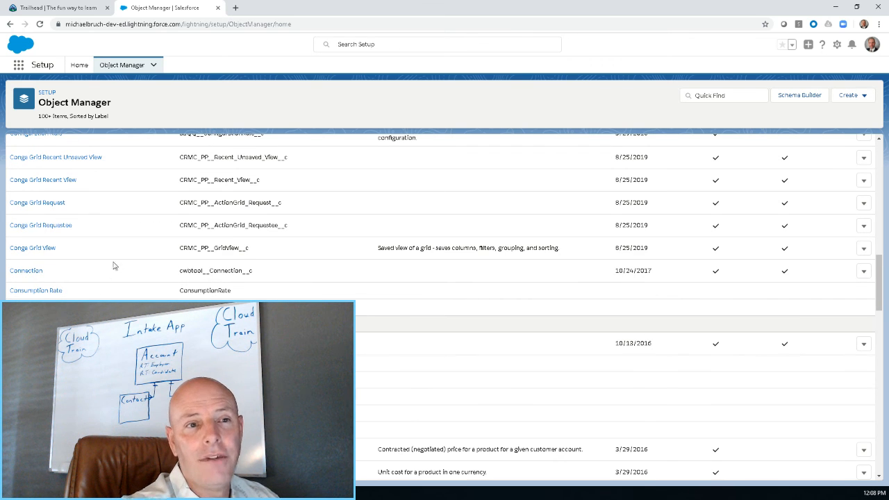
pyautogui.scroll(3, 114, 264)
# Step: Search the setup home for "shar" and open Sharing Settings
pyautogui.click(79, 65)
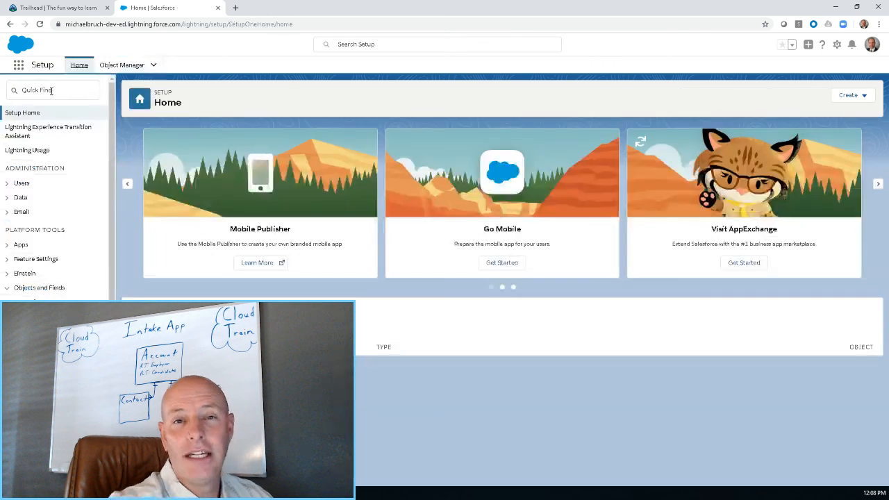
pyautogui.click(52, 89)
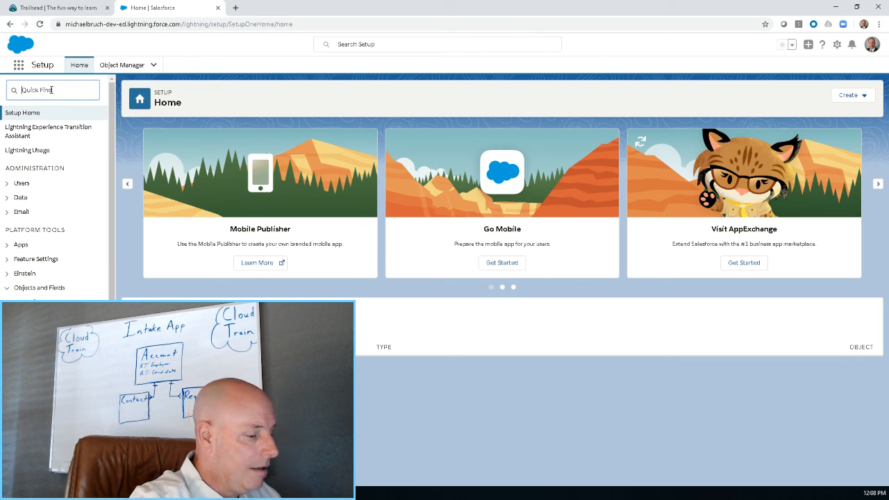
pyautogui.write('shar')
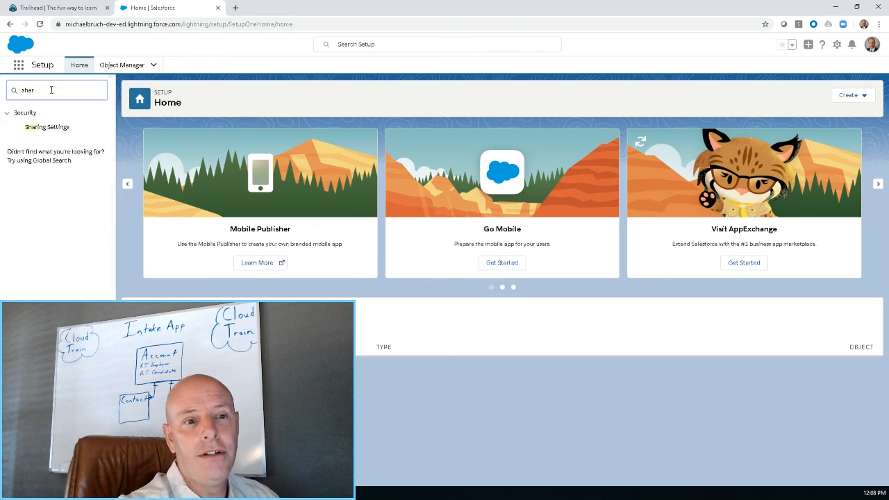
pyautogui.click(69, 131)
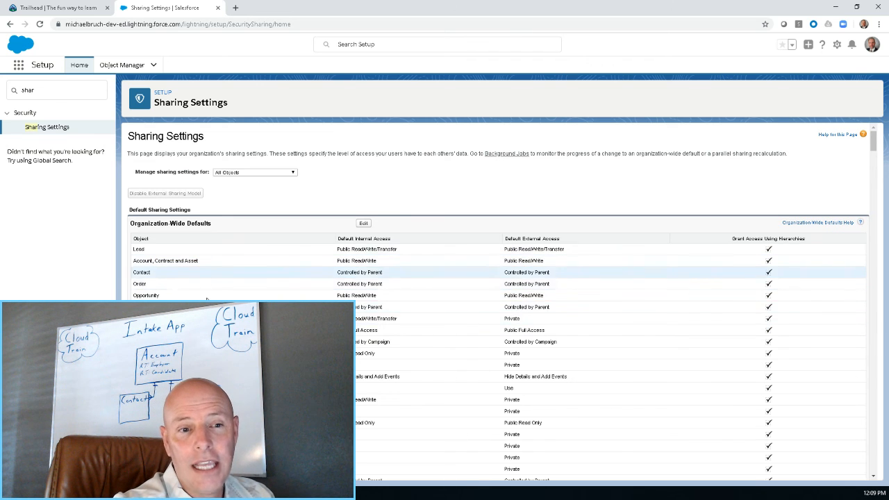
# Step: Review the organization-wide defaults, focusing on the default internal access of the Contact object
pyautogui.scroll(-3, 497, 313)
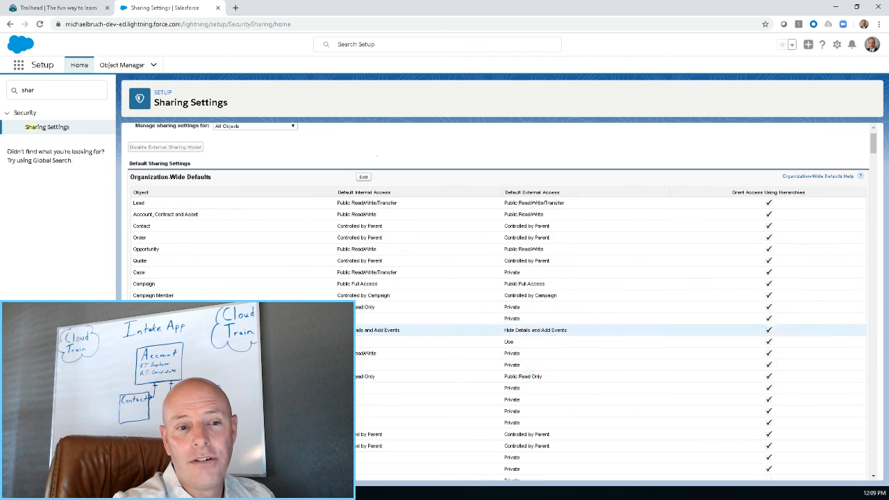
pyautogui.scroll(-3, 497, 318)
pyautogui.scroll(-2, 497, 318)
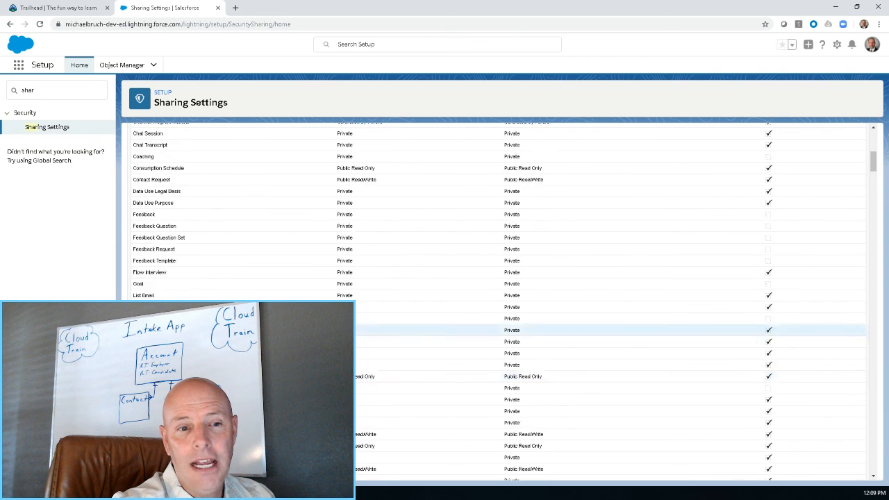
pyautogui.scroll(8, 497, 318)
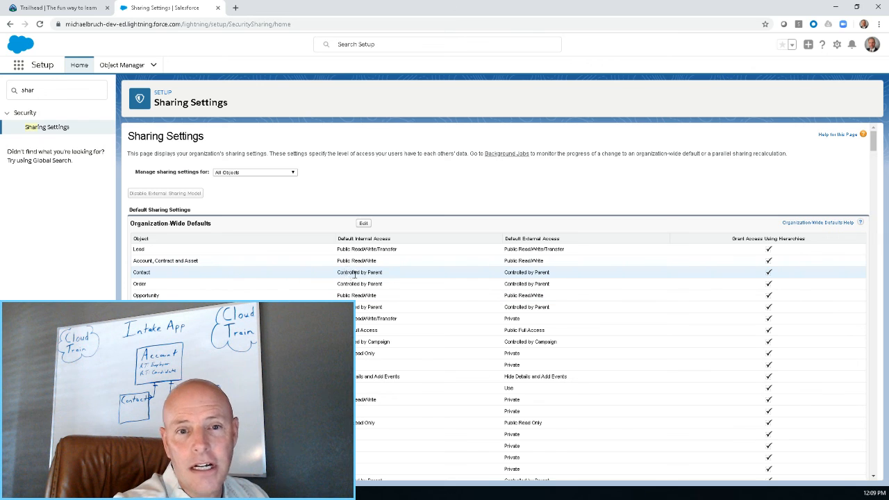
pyautogui.moveTo(384, 273); pyautogui.dragTo(348, 273)
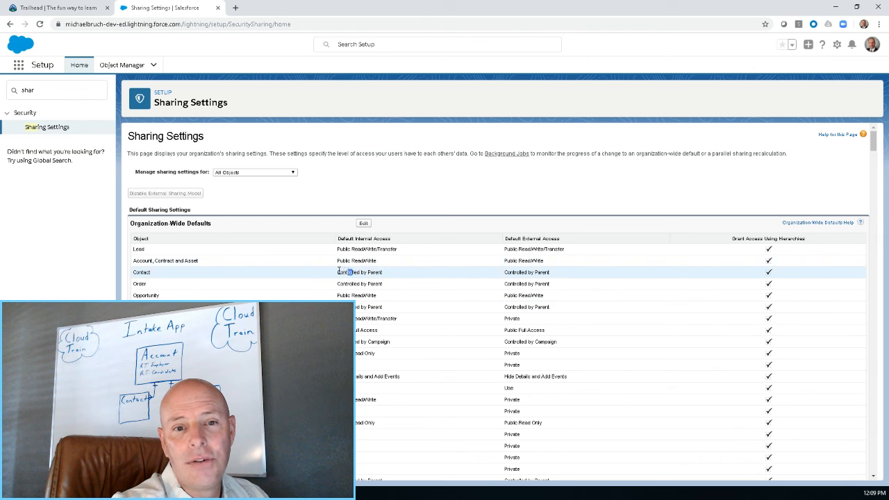
pyautogui.click(338, 276)
pyautogui.moveTo(338, 273); pyautogui.dragTo(385, 275)
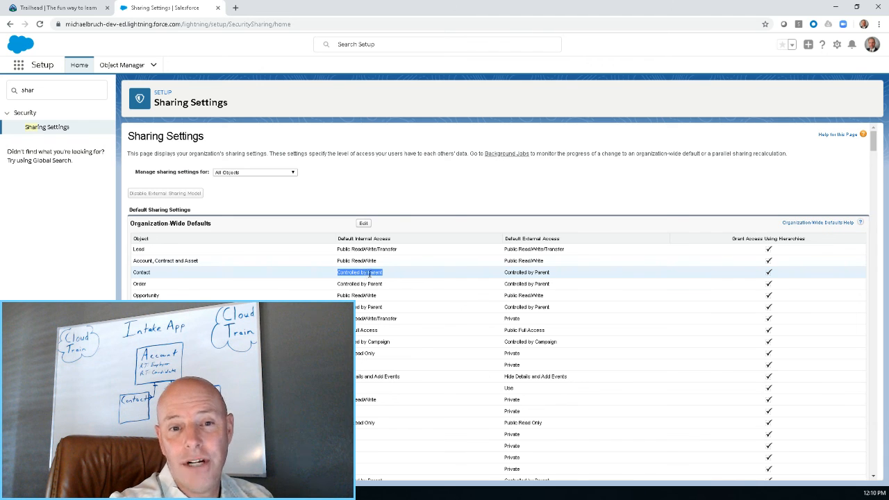
# Step: Find the Contact object in Object Manager and open its record types
pyautogui.click(135, 70)
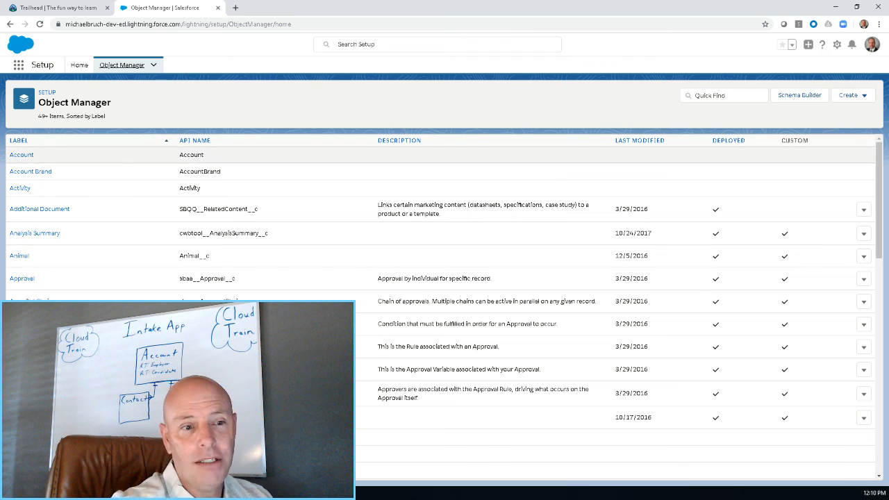
pyautogui.scroll(-3, 208, 340)
pyautogui.scroll(-5, 445, 306)
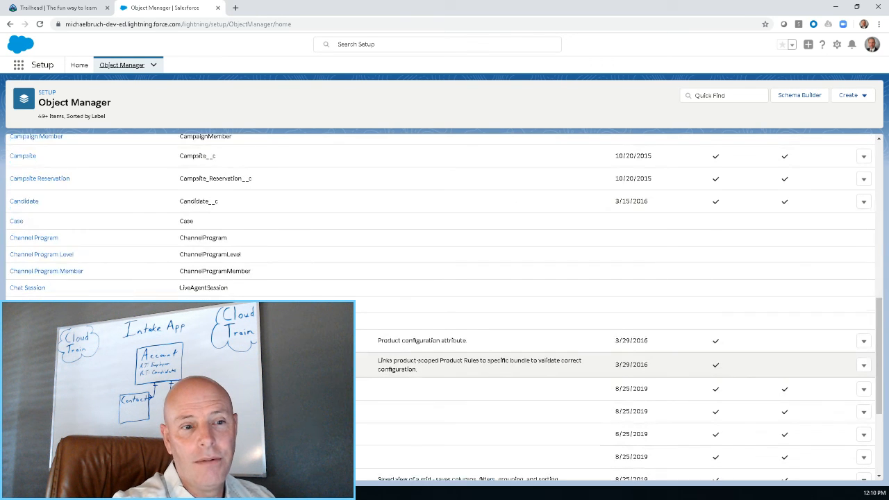
pyautogui.scroll(-5, 502, 360)
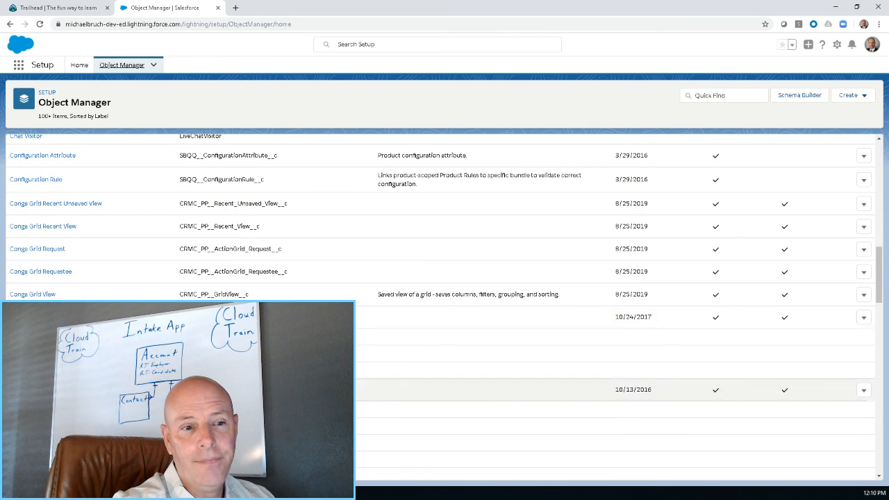
pyautogui.click(20, 370)
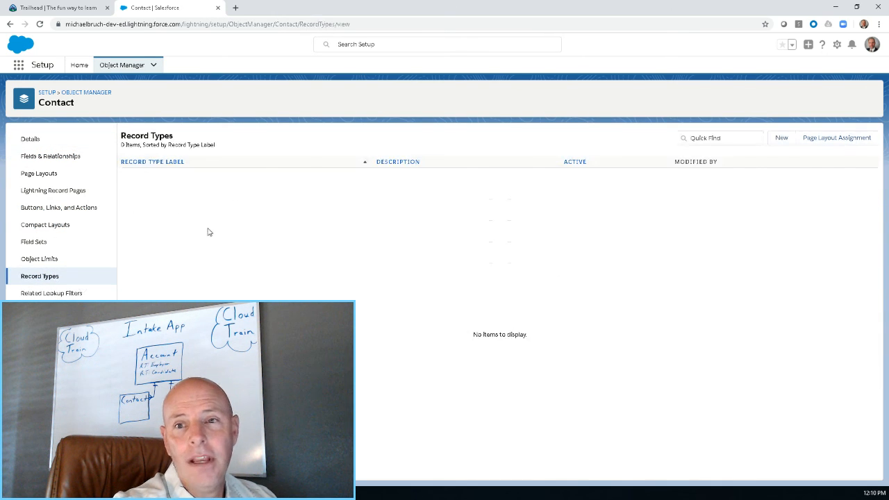
# Step: Start a new Contact record type labelled Employer, describe it as "Recordtype for Employer", and make it active
pyautogui.click(781, 138)
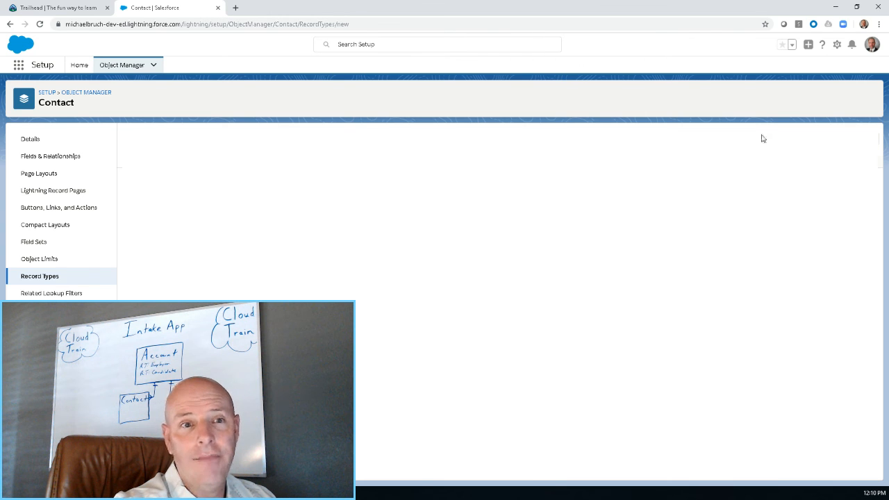
pyautogui.click(280, 225)
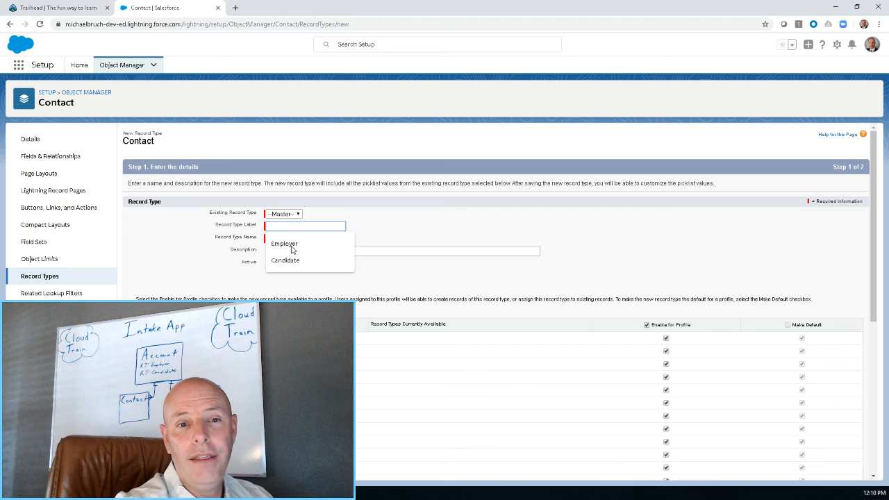
pyautogui.click(292, 249)
pyautogui.click(278, 240)
pyautogui.click(290, 251)
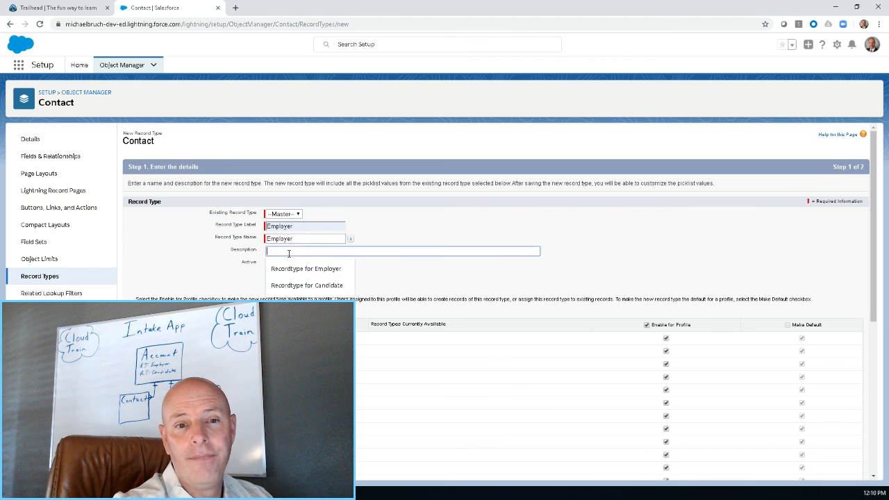
pyautogui.click(295, 270)
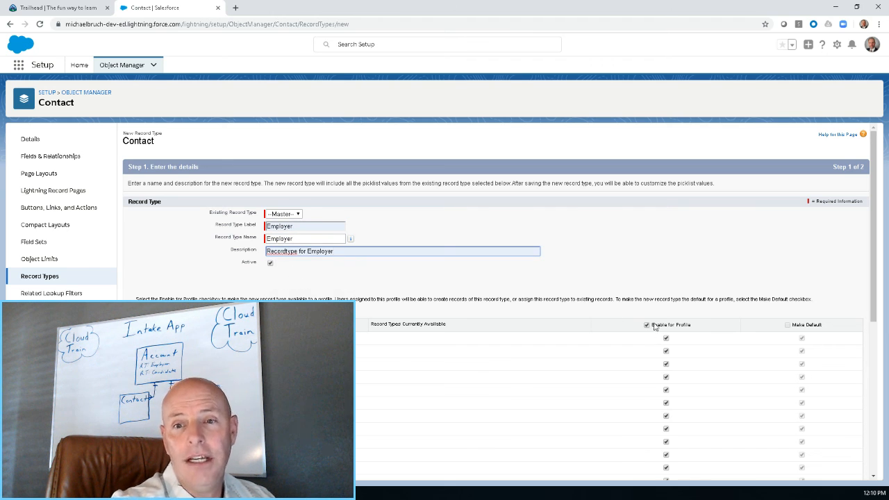
# Step: Continue to the page layouts, apply Contact Layout to all profiles for Employer, then save and start another new record type
pyautogui.scroll(-10, 741, 341)
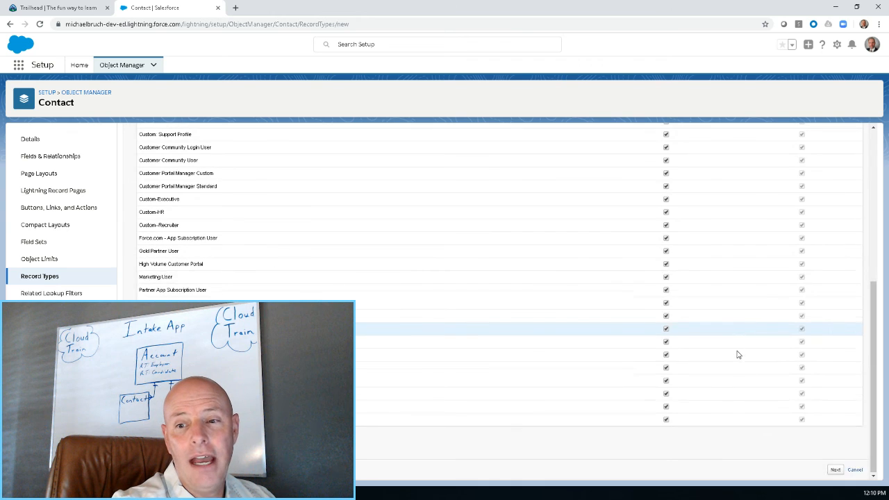
pyautogui.click(836, 470)
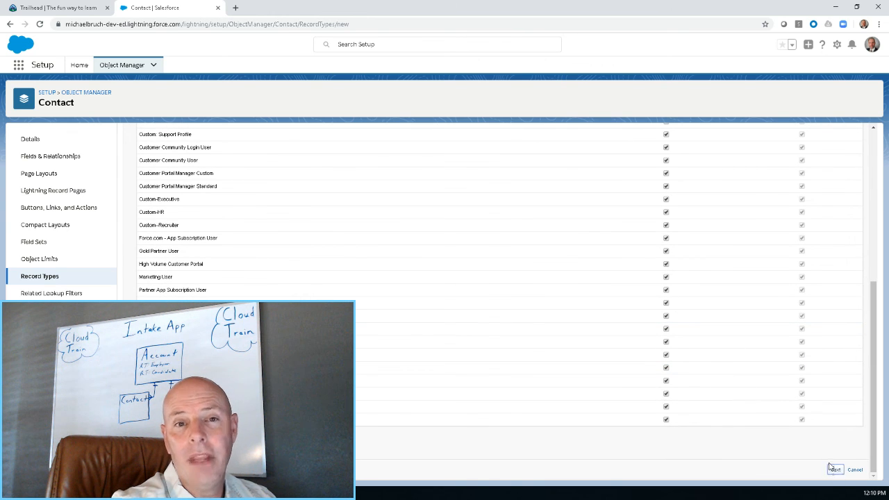
pyautogui.click(291, 263)
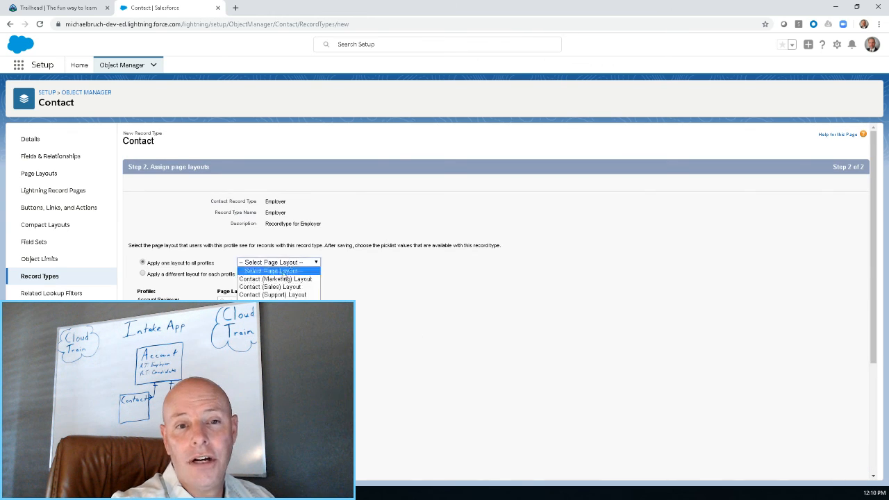
pyautogui.click(274, 303)
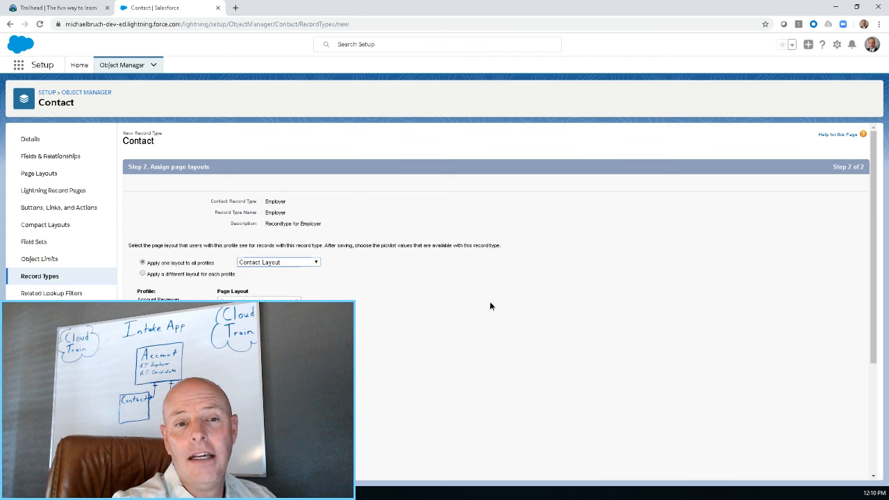
pyautogui.scroll(-3, 674, 361)
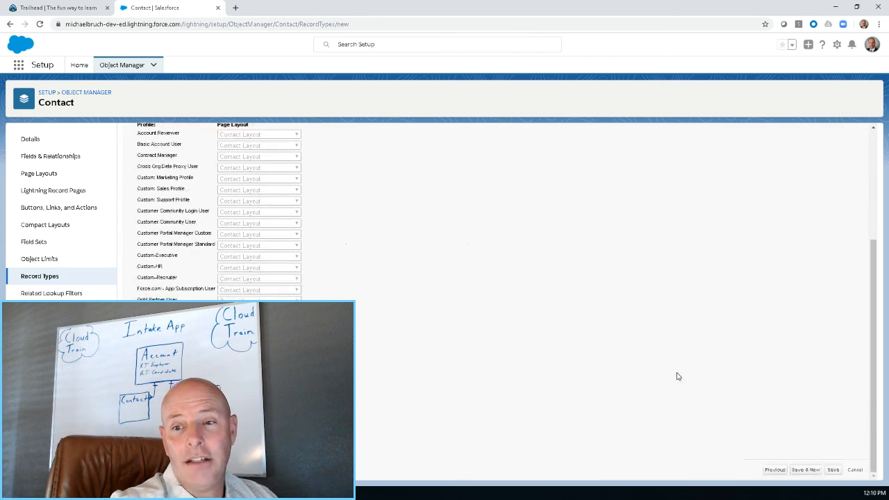
pyautogui.click(808, 473)
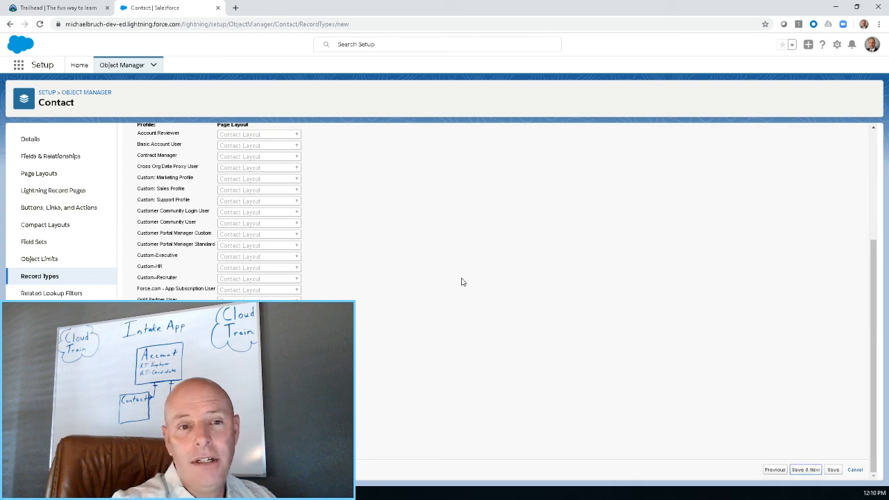
# Step: Label the new Contact record type Candidate, describe it as "Recordtype for Candidate", and make it active
pyautogui.click(277, 226)
pyautogui.click(286, 261)
pyautogui.click(289, 240)
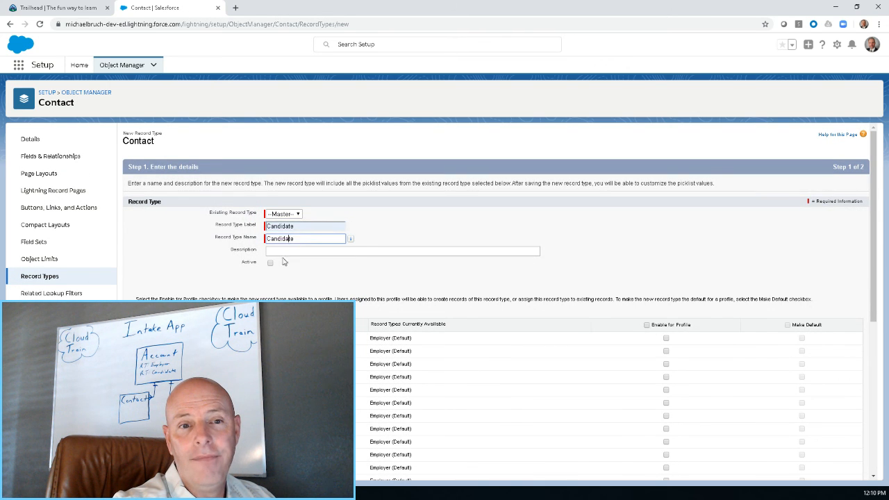
pyautogui.click(280, 252)
pyautogui.click(296, 286)
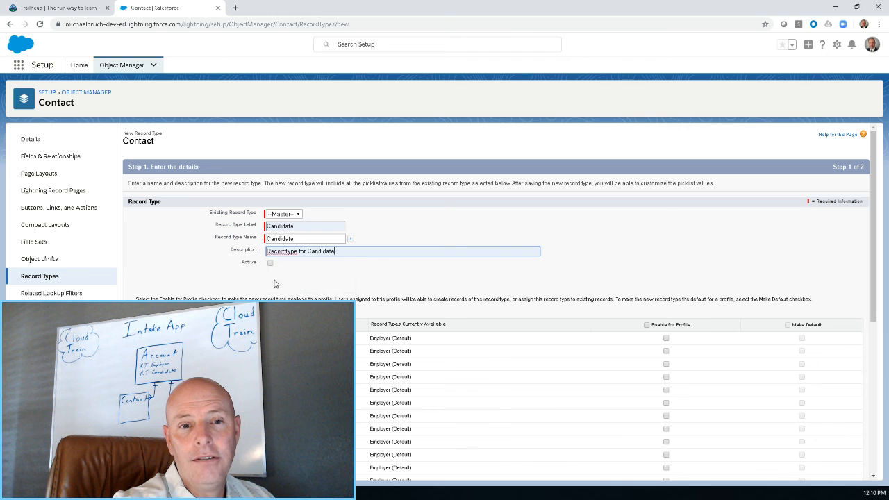
pyautogui.click(271, 264)
# Step: Enable the Contact object's Candidate record type for all profiles and continue to the page layout assignment
pyautogui.click(647, 325)
pyautogui.scroll(-10, 758, 326)
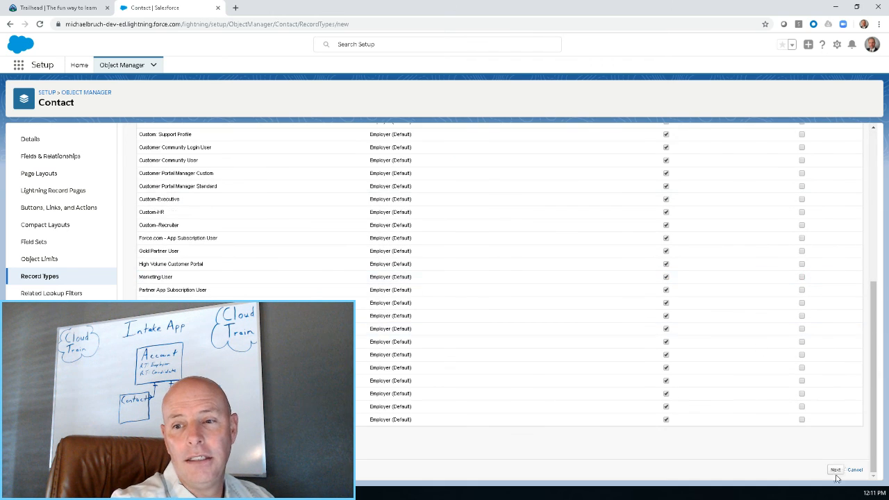
pyautogui.click(836, 471)
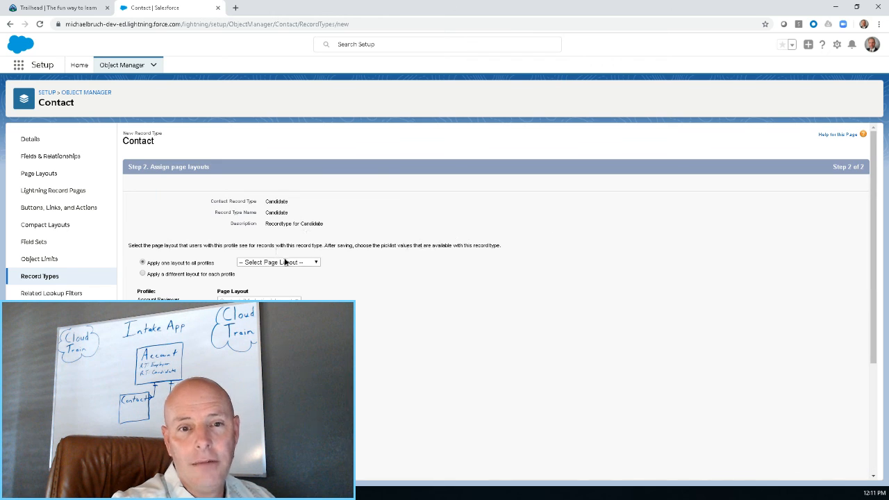
# Step: Apply Contact Layout to all profiles for the Candidate record type and save it
pyautogui.click(285, 263)
pyautogui.click(275, 303)
pyautogui.scroll(-10, 486, 364)
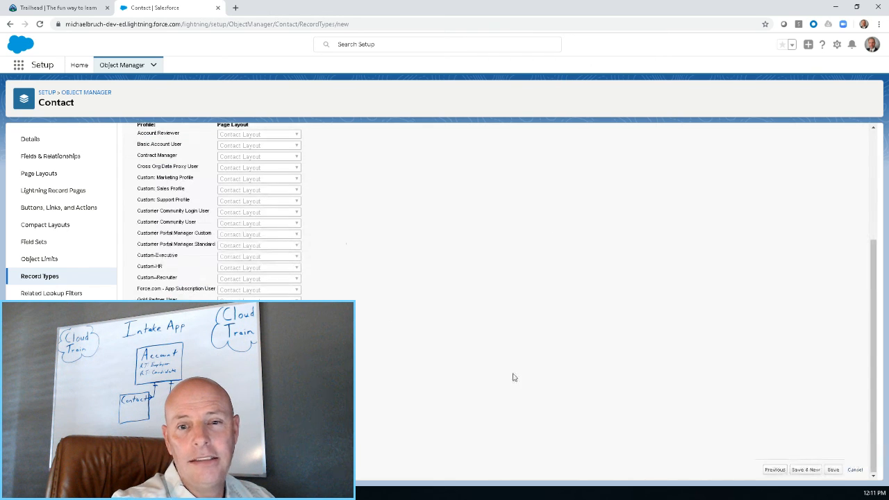
pyautogui.click(834, 470)
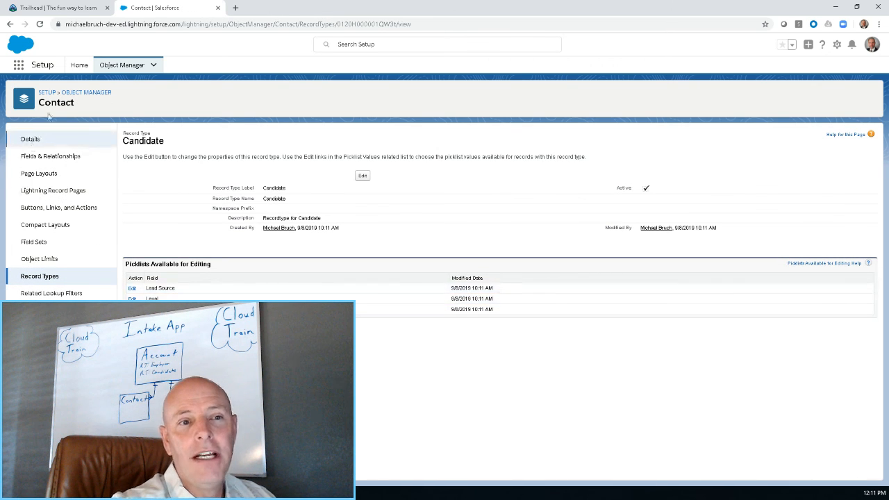
# Step: Return to the Object Manager's object list and start creating a new custom object
pyautogui.click(79, 98)
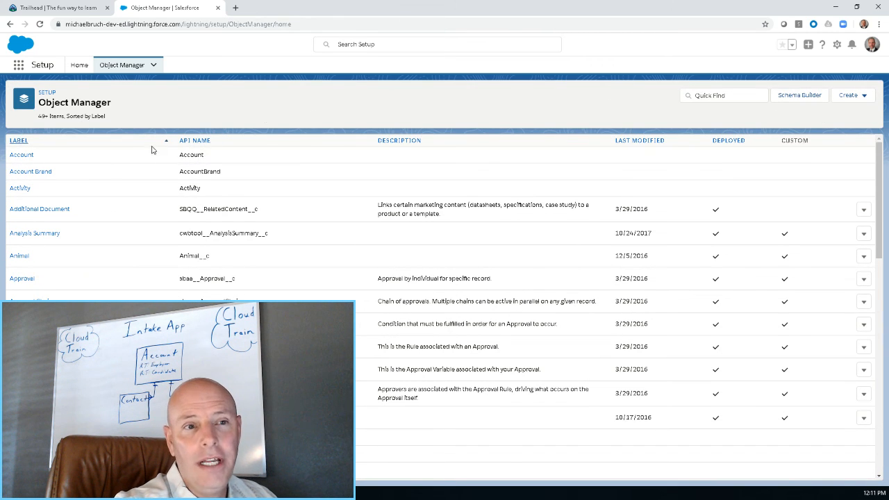
pyautogui.click(864, 97)
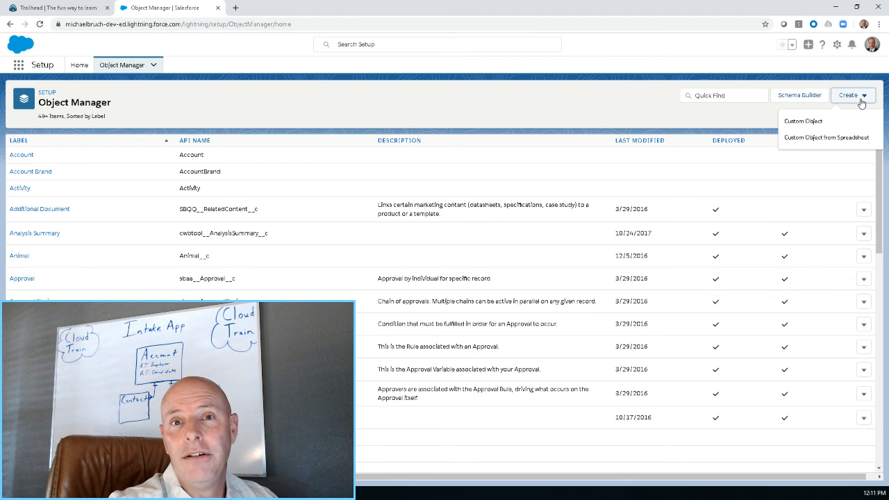
pyautogui.click(803, 121)
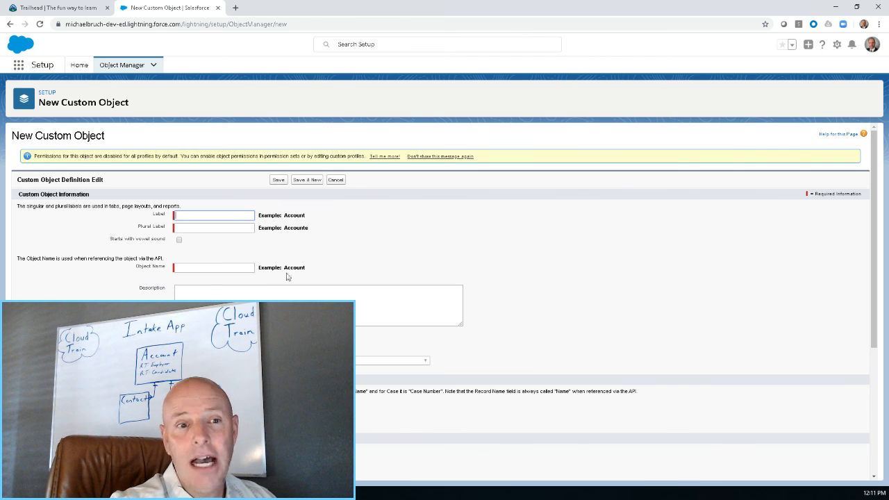
pyautogui.scroll(-2, 191, 290)
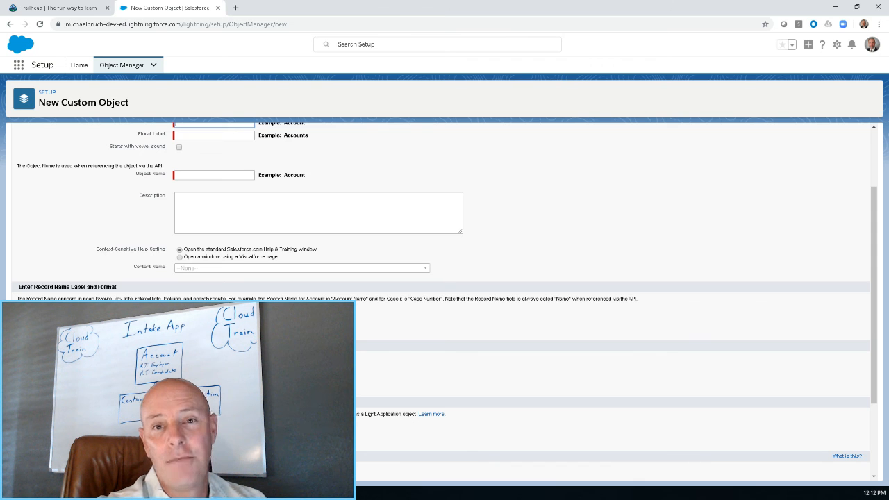
pyautogui.scroll(3, 192, 213)
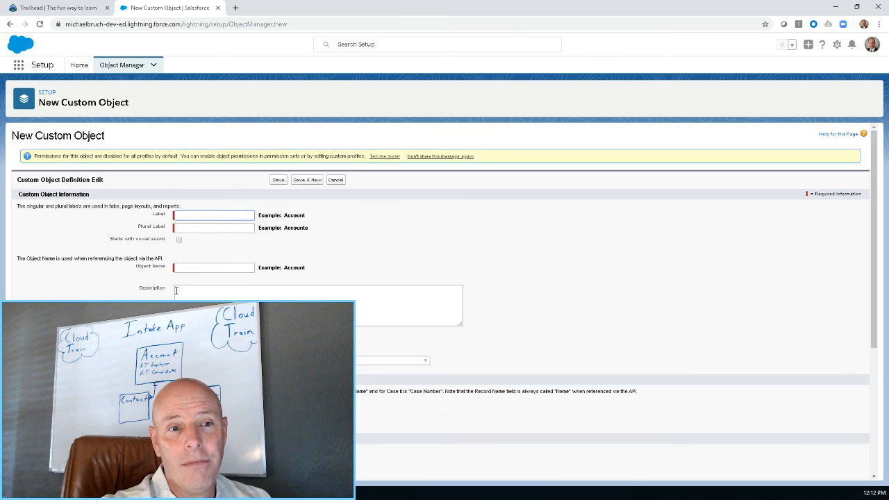
# Step: Label the new custom object Requisition and set its plural label to Requisitions
pyautogui.click(191, 216)
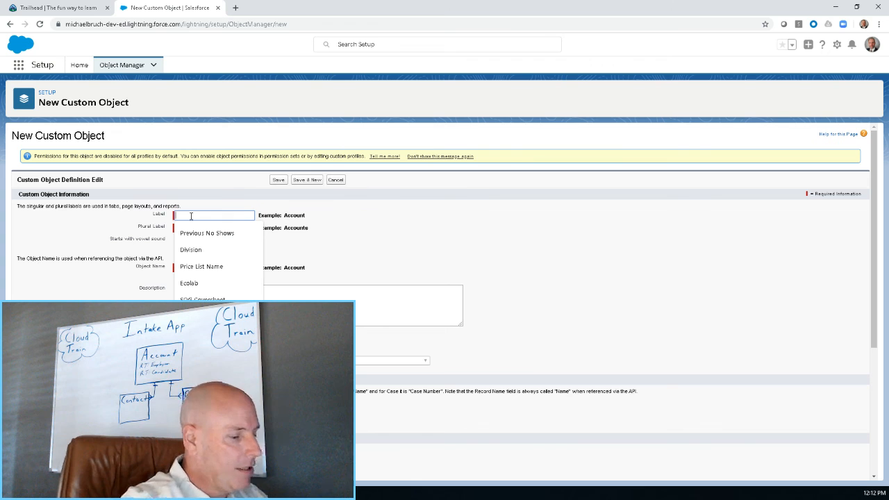
pyautogui.write('Requisition')
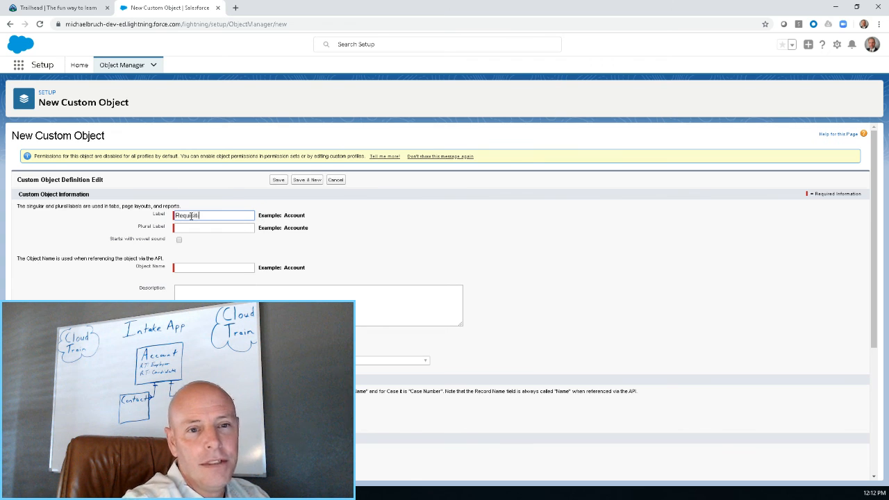
pyautogui.press('Tab')
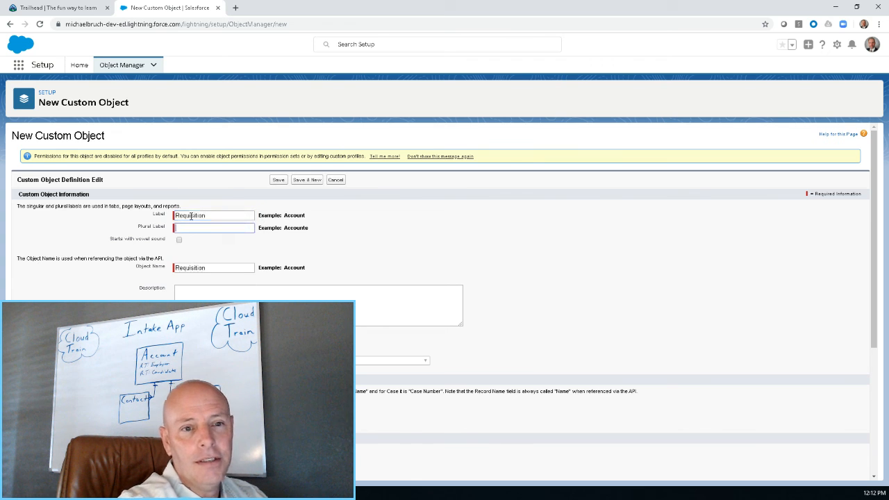
pyautogui.click(191, 298)
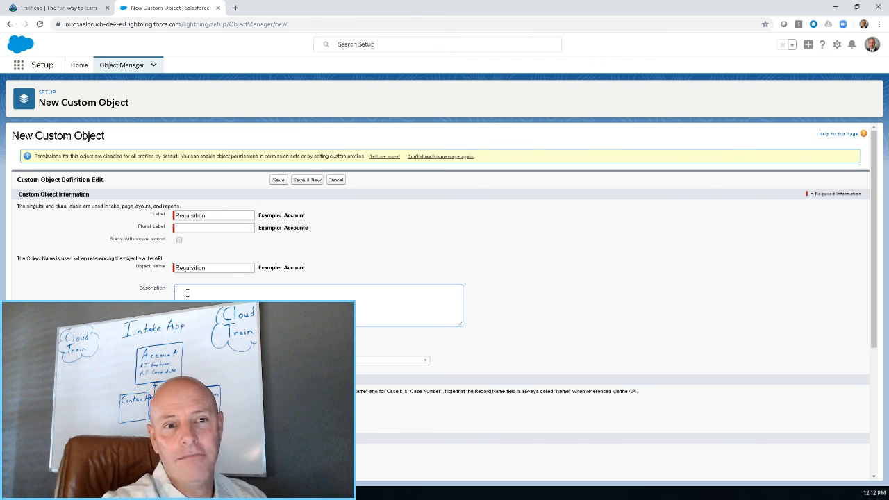
pyautogui.click(184, 229)
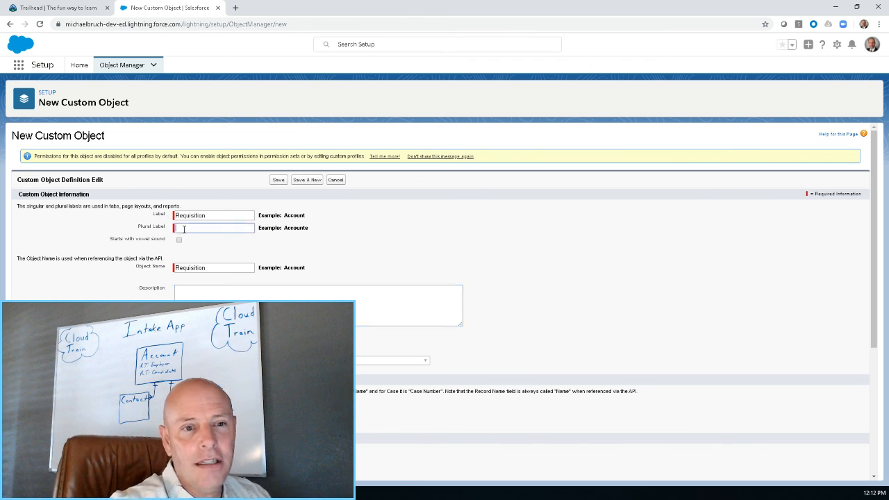
pyautogui.write('Re')
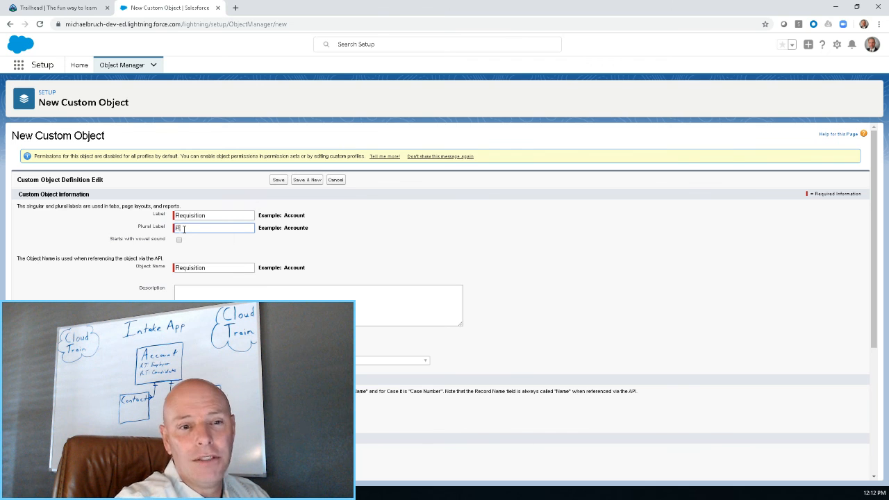
pyautogui.write('quisitions')
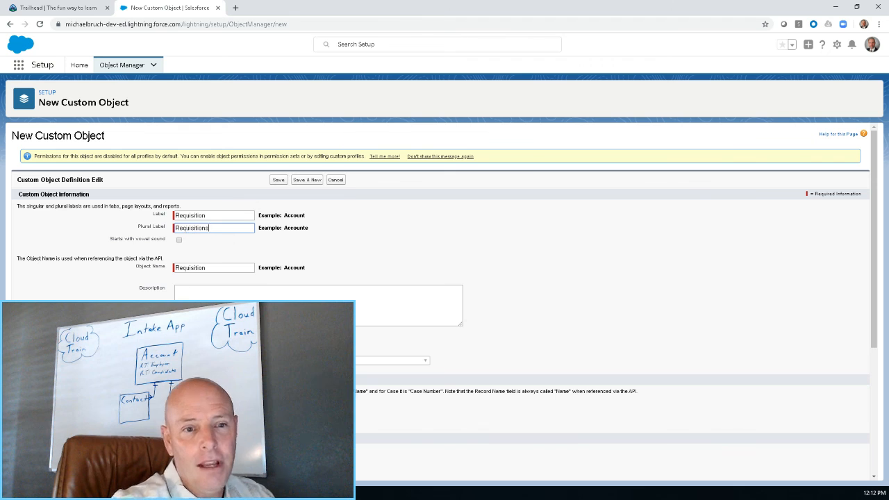
# Step: Describe the Requisition object as "For job postings, prospecting, etc"
pyautogui.click(200, 297)
pyautogui.write('For job postings,')
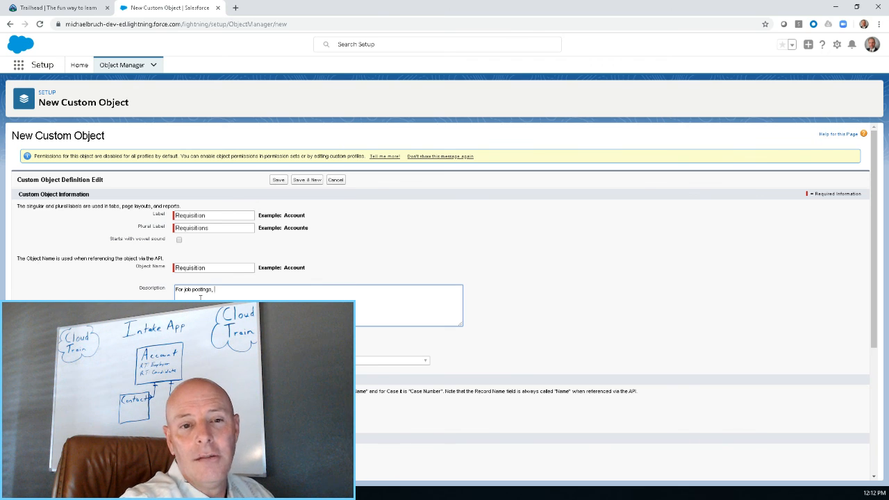
pyautogui.write('proce')
pyautogui.write('pecting')
pyautogui.write(', etc')
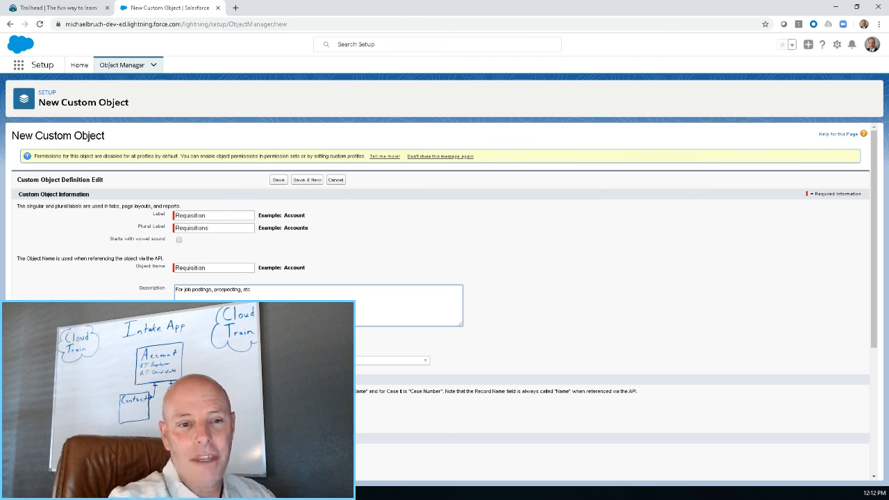
# Step: Allow reports, activities, field history tracking and Chatter groups for the Requisition object, and continue to its new custom tab
pyautogui.scroll(-1, 444, 278)
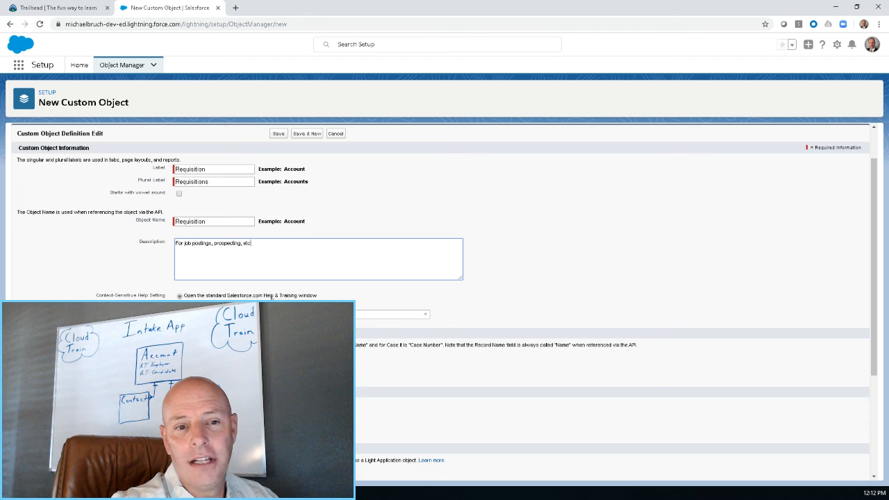
pyautogui.scroll(-3, 240, 292)
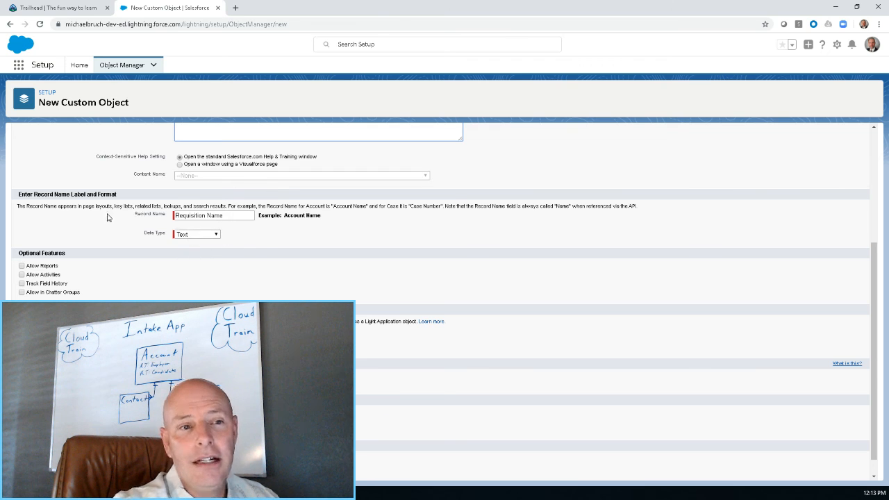
pyautogui.click(215, 235)
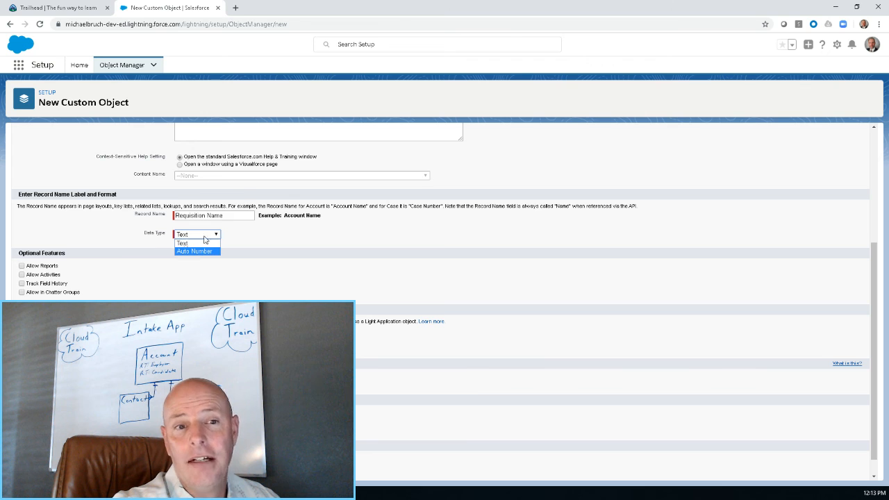
pyautogui.click(148, 238)
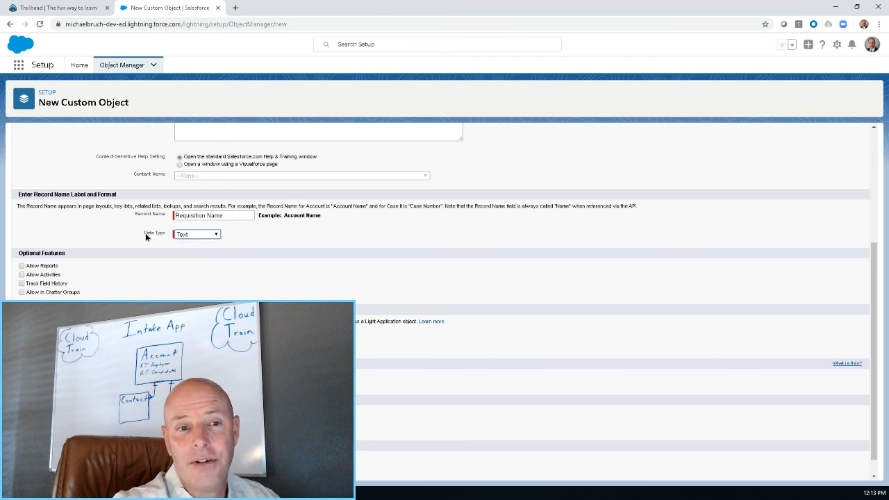
pyautogui.click(23, 267)
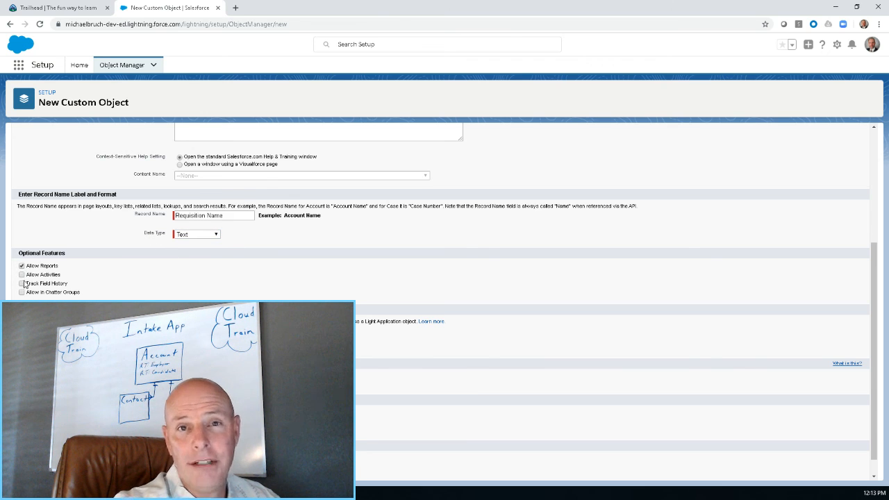
pyautogui.click(22, 275)
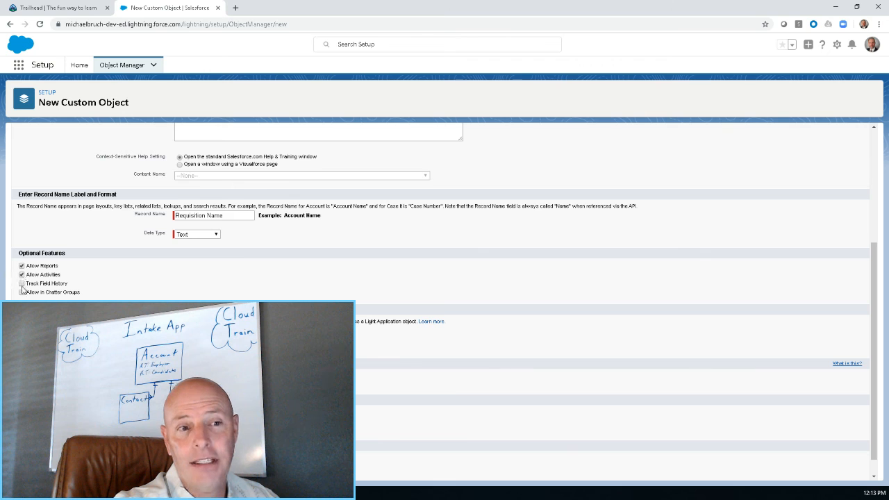
pyautogui.click(21, 283)
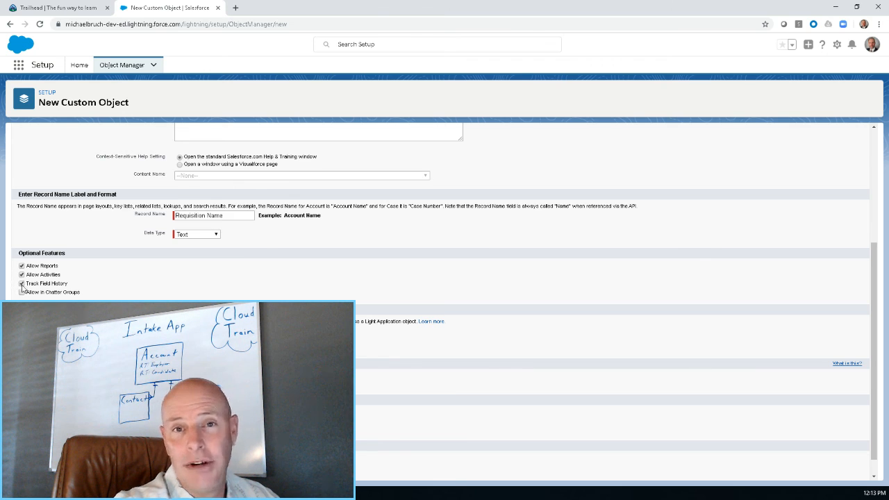
pyautogui.click(21, 292)
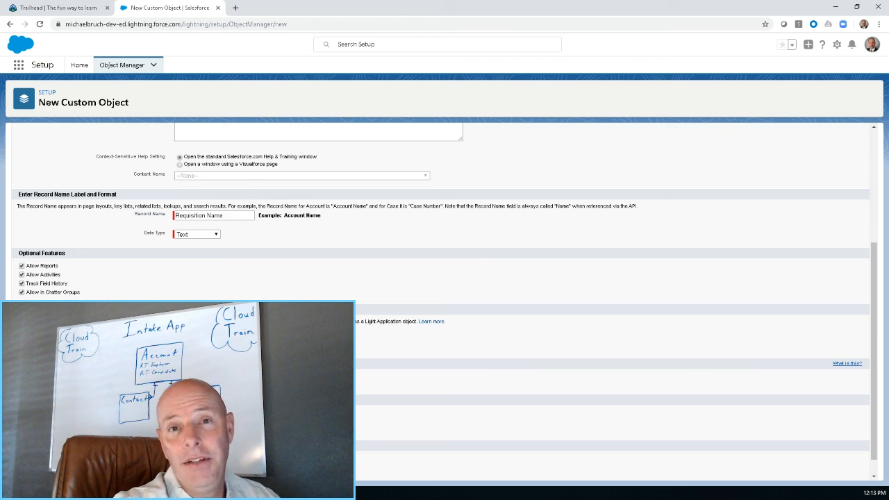
pyautogui.scroll(-1, 437, 299)
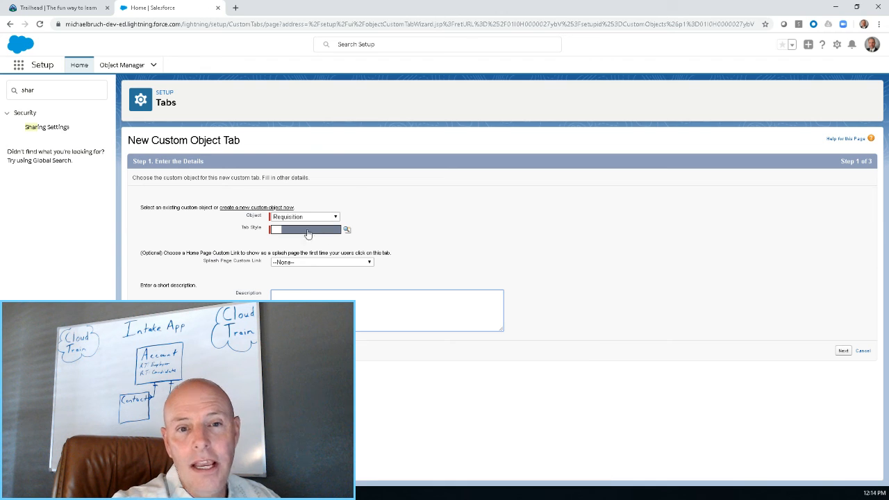
# Step: Choose the Train style for the Requisition object's tab and continue to the profile settings
pyautogui.click(348, 231)
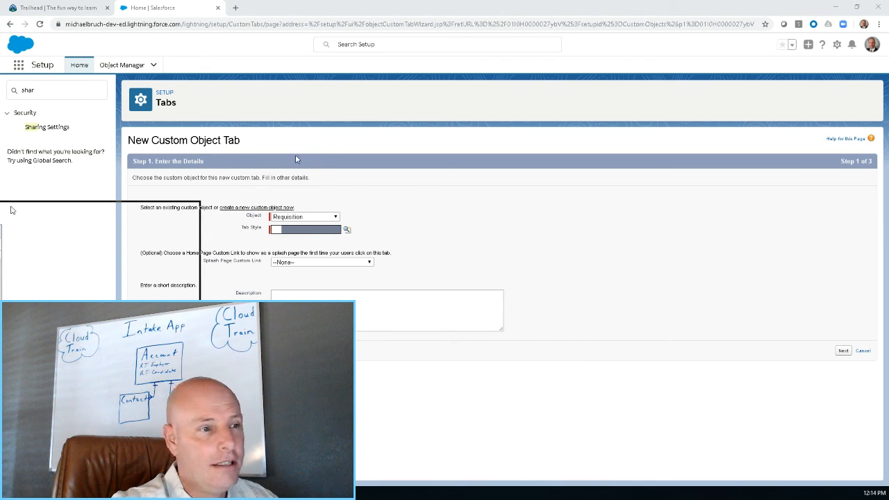
pyautogui.moveTo(296, 154); pyautogui.dragTo(300, 184)
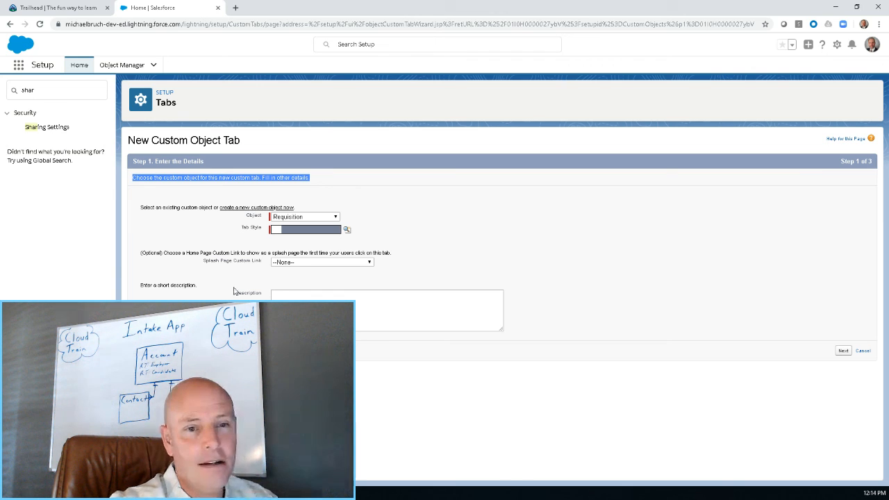
pyautogui.click(347, 232)
pyautogui.moveTo(0, 194)
pyautogui.mouseDown()
pyautogui.moveTo(2, 185)
pyautogui.moveTo(175, 158)
pyautogui.moveTo(378, 145)
pyautogui.mouseUp()
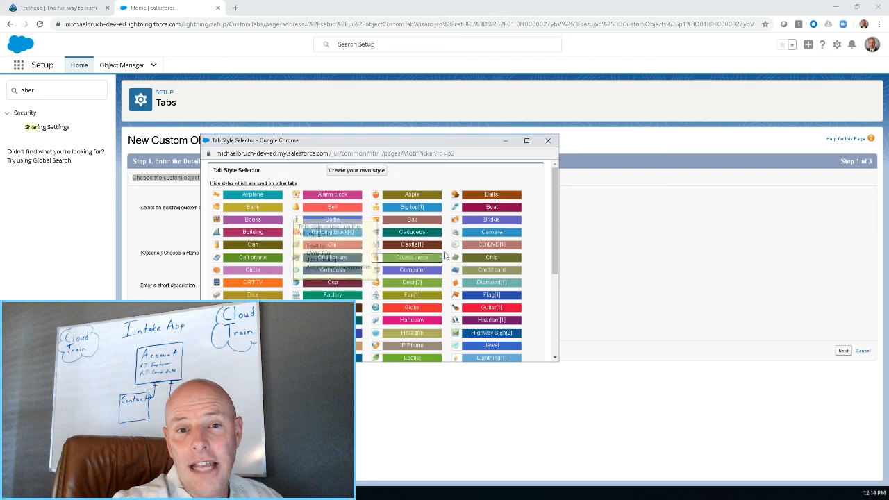
pyautogui.scroll(-3, 533, 277)
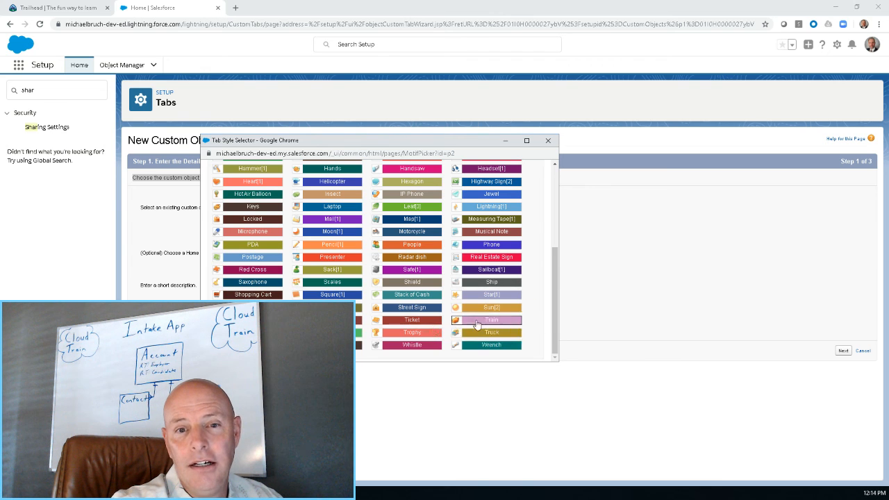
pyautogui.click(476, 323)
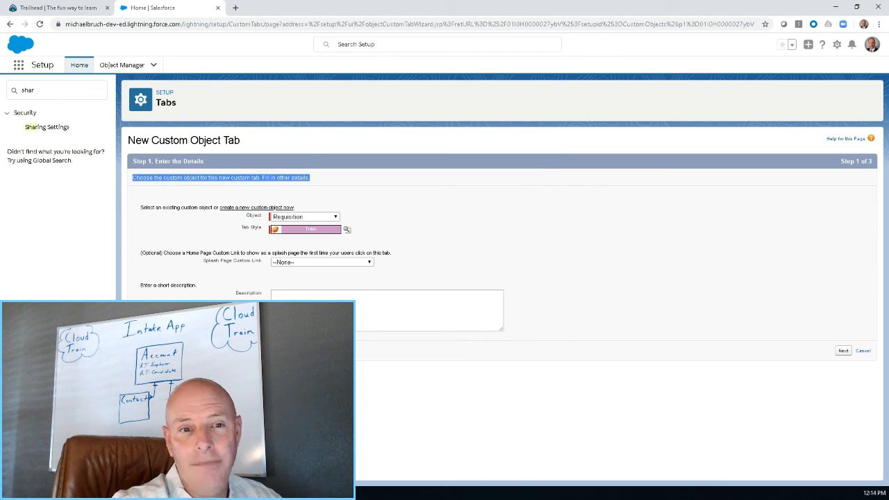
pyautogui.click(841, 351)
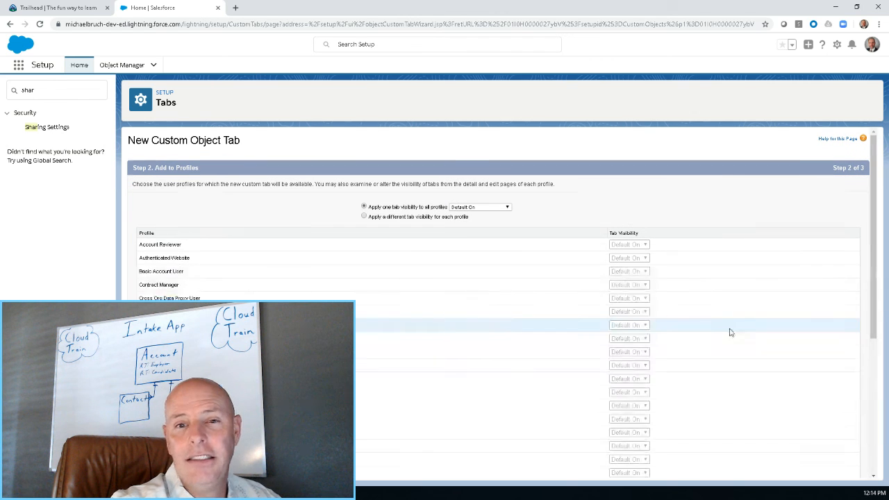
# Step: Set the Requisition tab's visibility to Default Off for all profiles and continue to the custom app selection
pyautogui.click(462, 207)
pyautogui.click(473, 231)
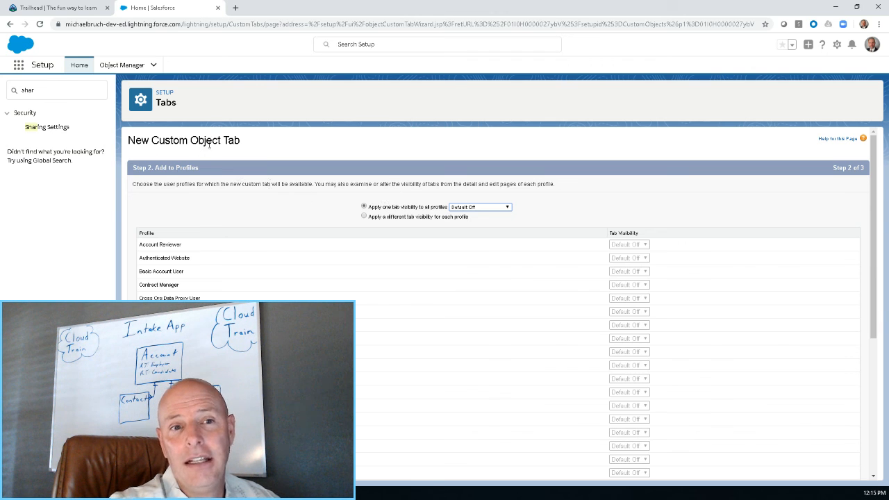
pyautogui.click(243, 144)
pyautogui.doubleClick(222, 142)
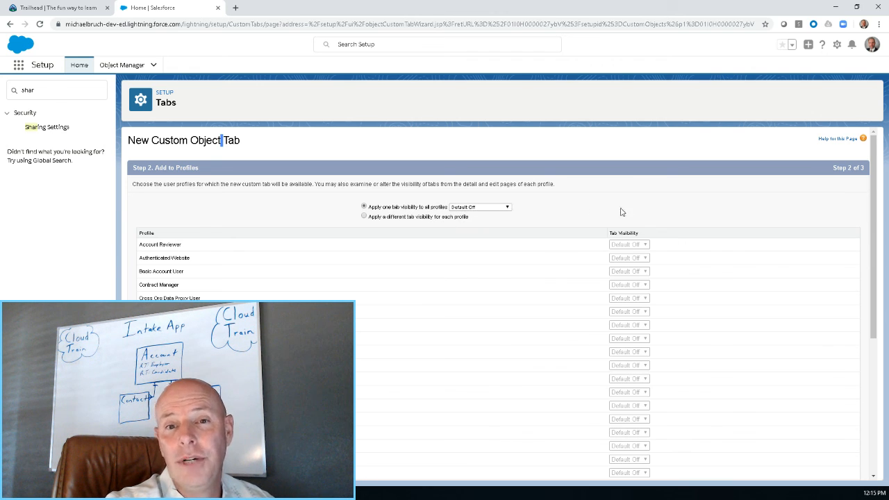
pyautogui.scroll(-5, 718, 294)
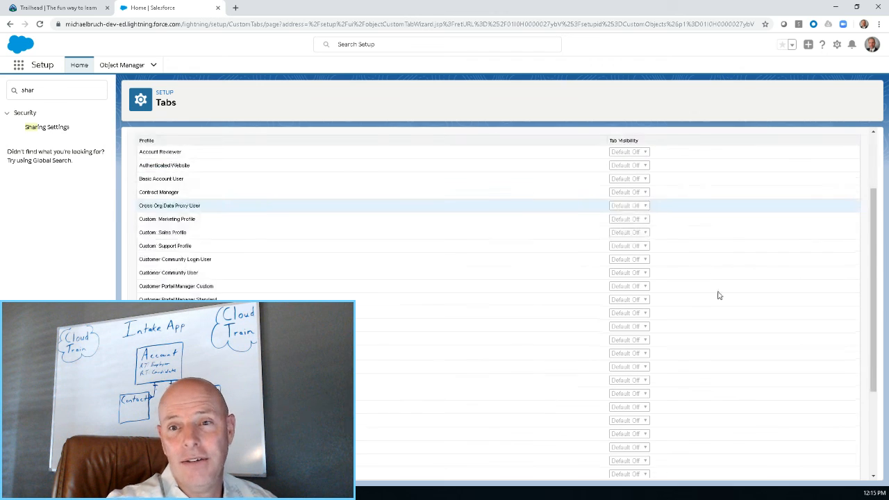
pyautogui.click(837, 470)
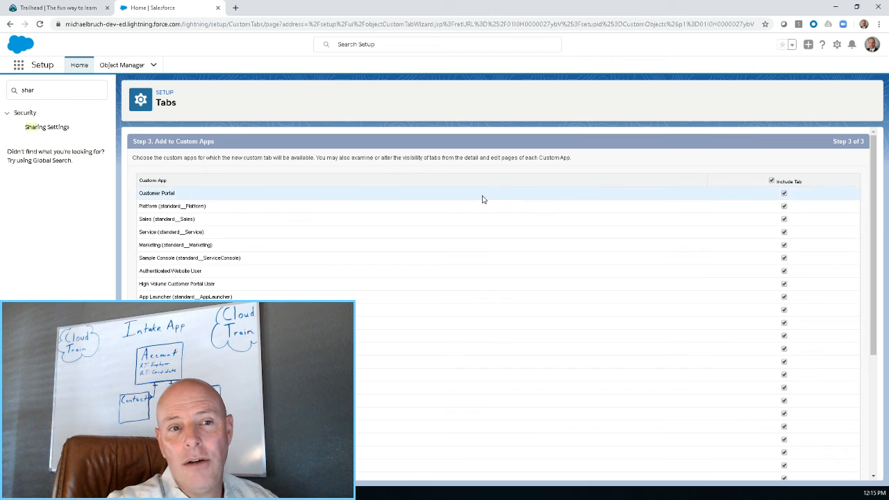
pyautogui.scroll(-5, 673, 253)
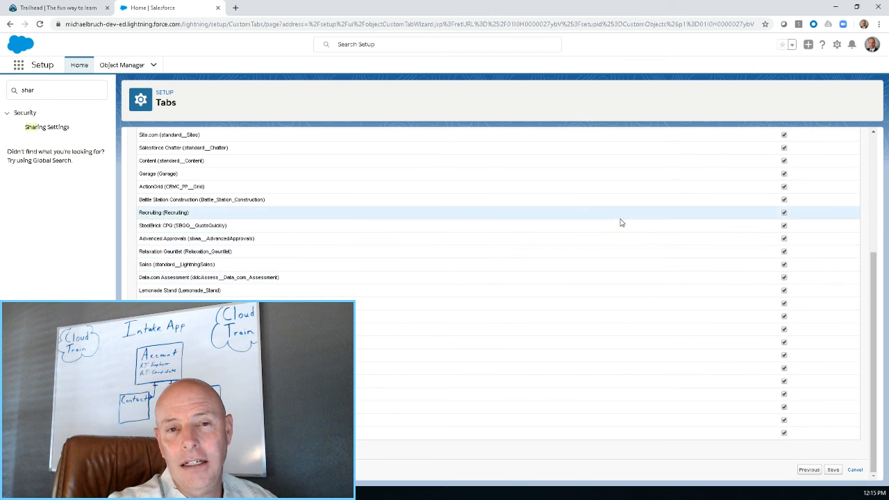
pyautogui.scroll(5, 389, 246)
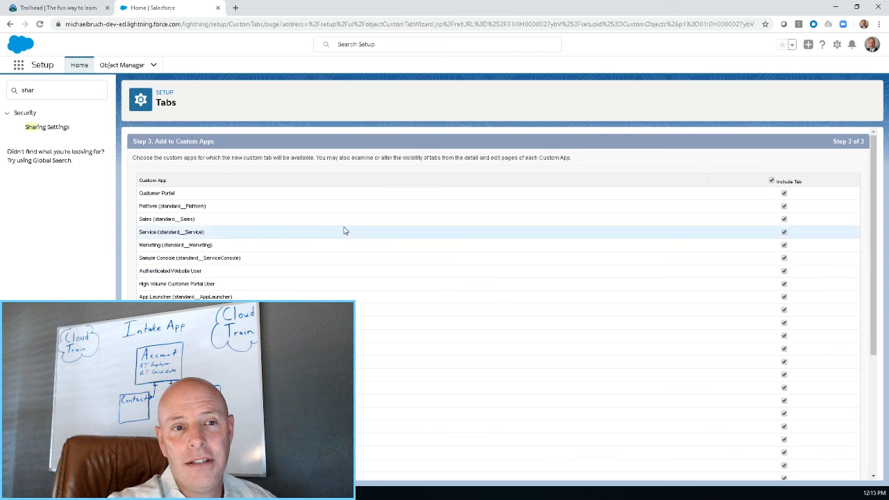
# Step: Include the Requisition tab in all custom apps and save the new object and tab
pyautogui.doubleClick(187, 141)
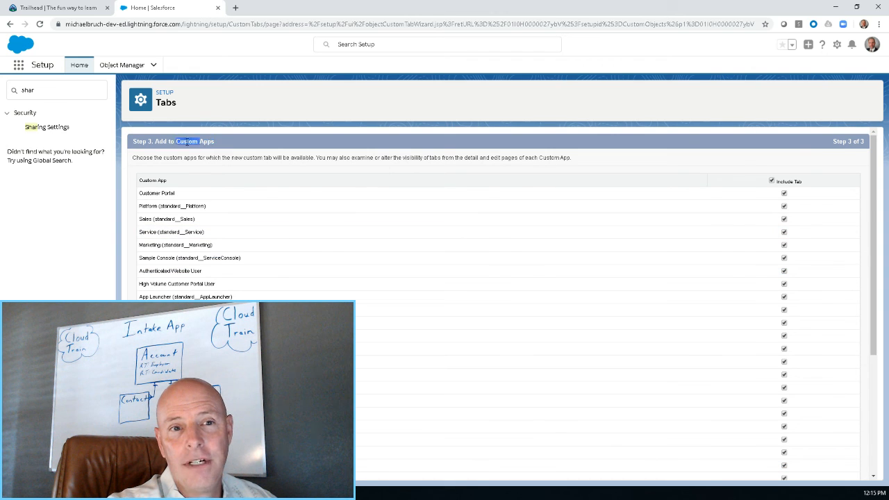
pyautogui.scroll(-10, 375, 284)
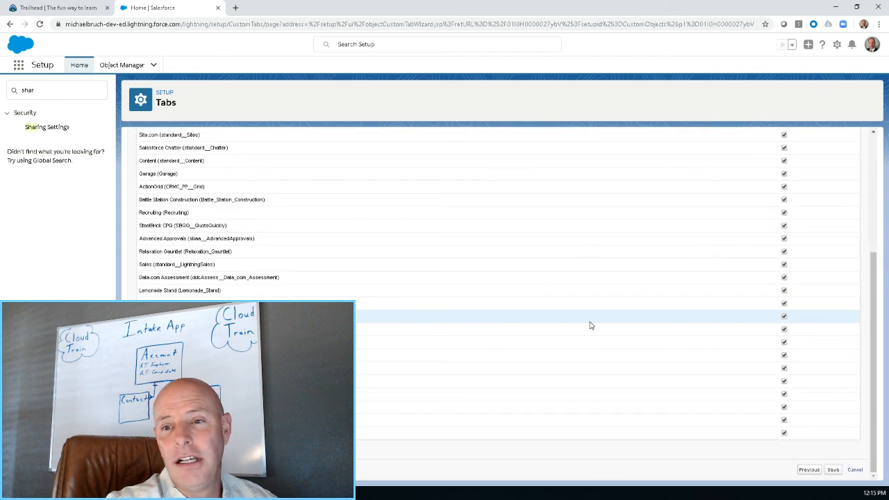
pyautogui.click(834, 471)
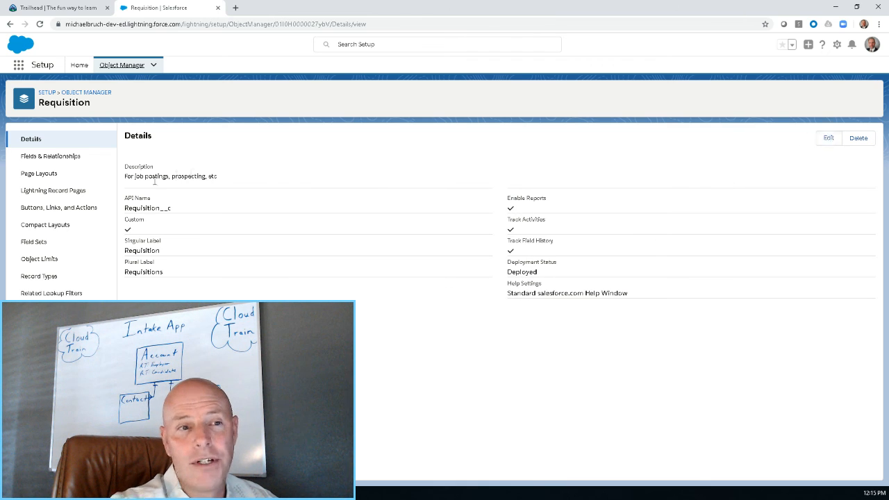
# Step: Review the Requisition object's fields, page layouts, Lightning record pages, buttons and actions, compact layouts, field sets and object limits
pyautogui.click(60, 158)
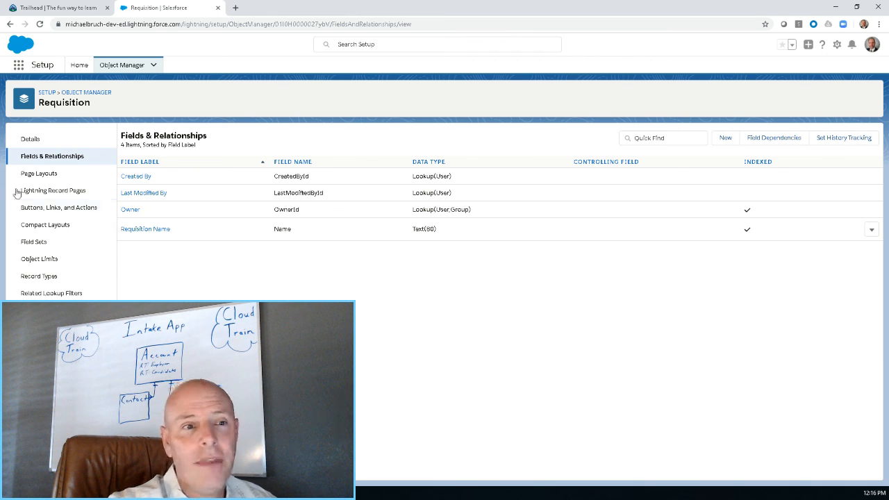
pyautogui.click(39, 173)
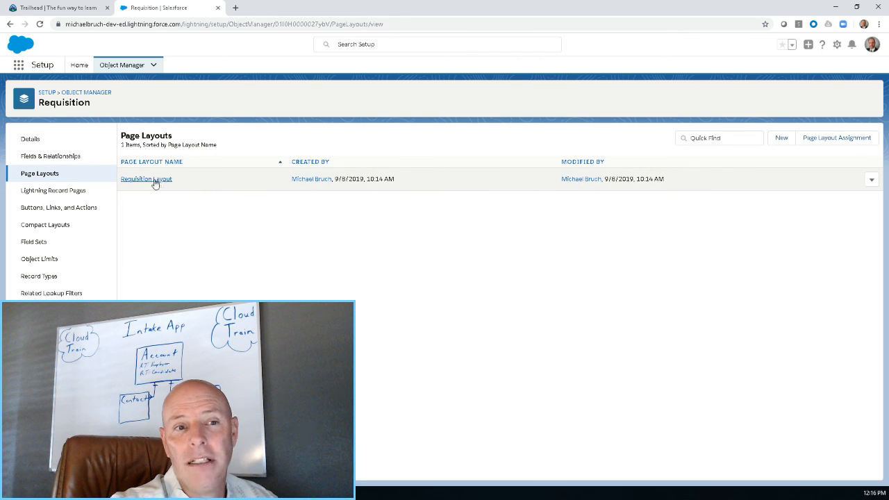
pyautogui.click(47, 196)
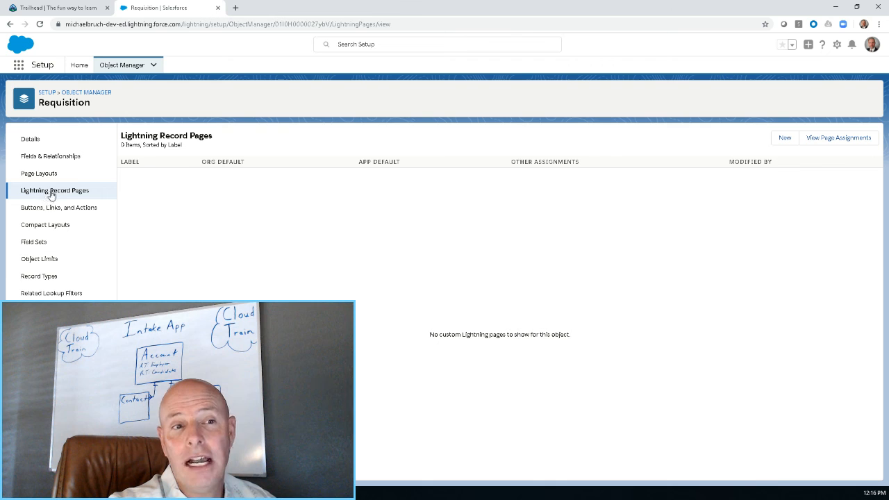
pyautogui.click(45, 211)
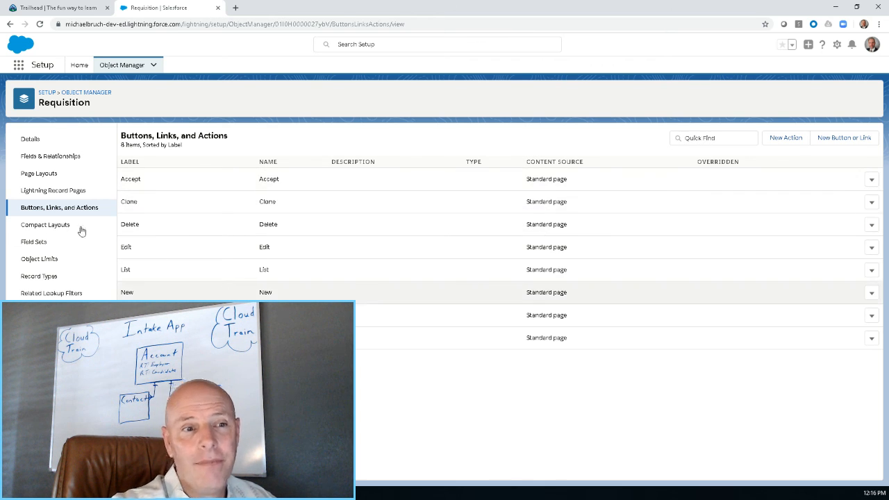
pyautogui.click(41, 229)
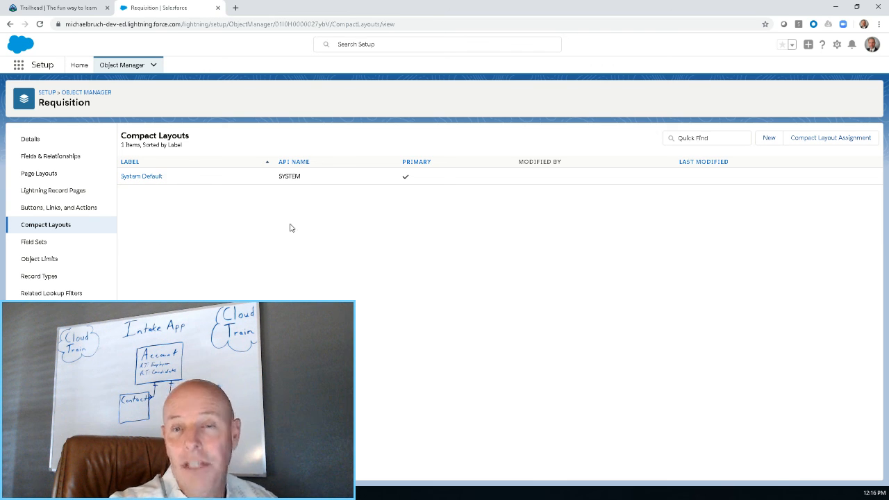
pyautogui.click(37, 243)
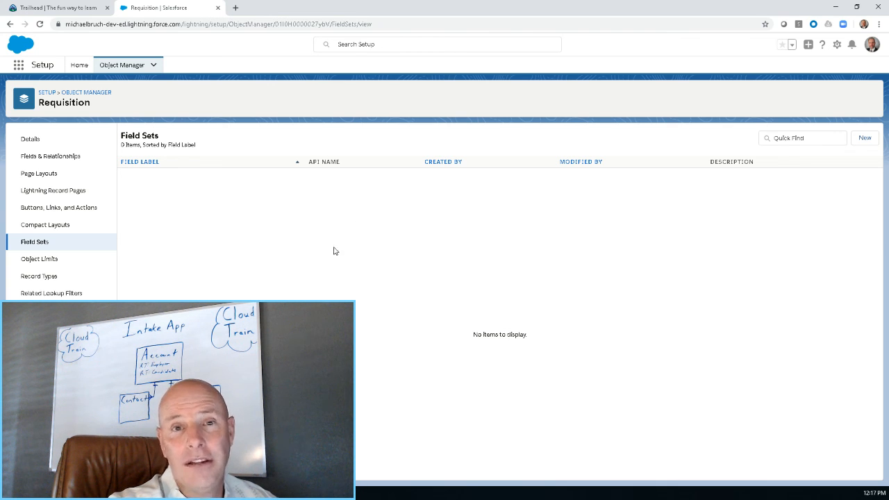
pyautogui.click(49, 264)
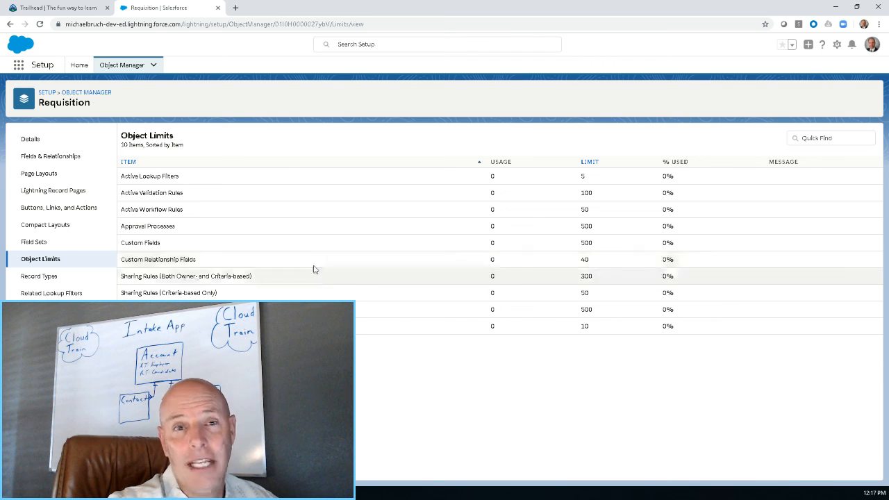
# Step: Review the Requisition object's record types, related lookup filters, search layouts, triggers, validation rules and details
pyautogui.click(40, 277)
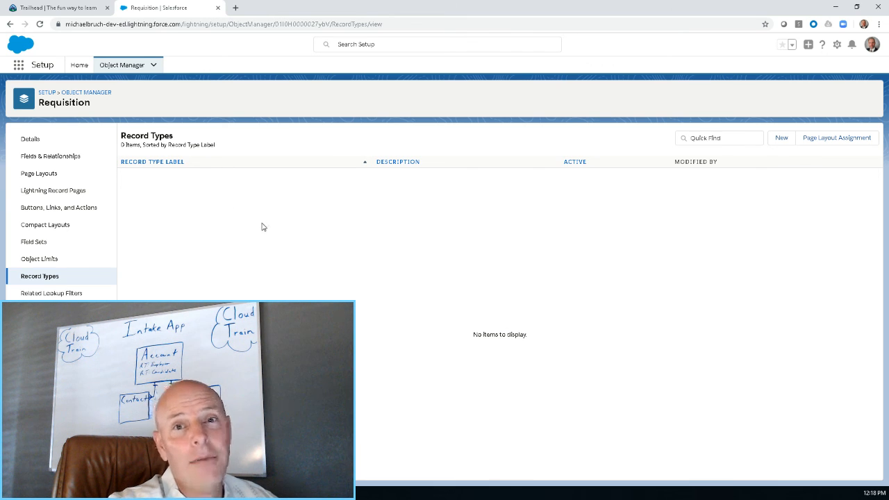
pyautogui.click(46, 294)
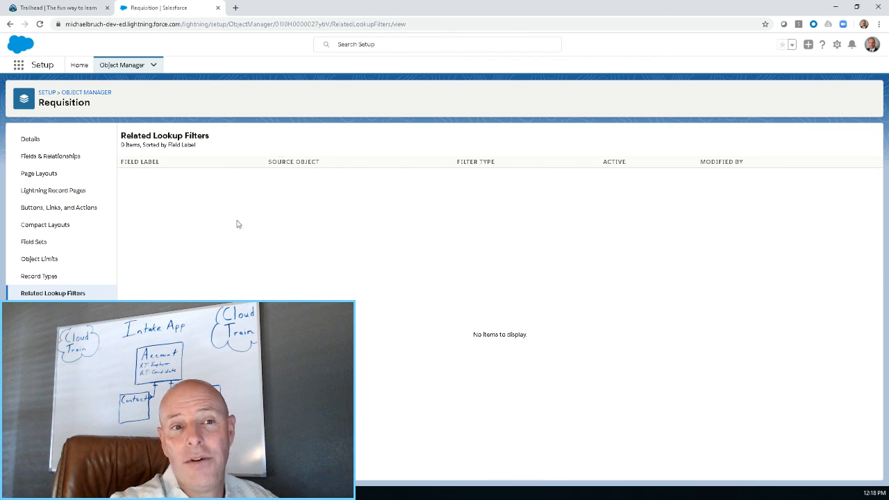
pyautogui.click(42, 311)
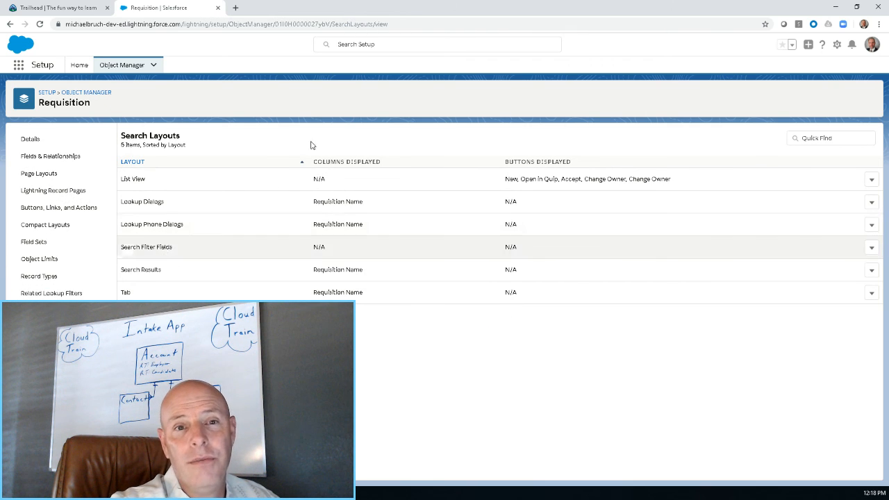
pyautogui.click(378, 44)
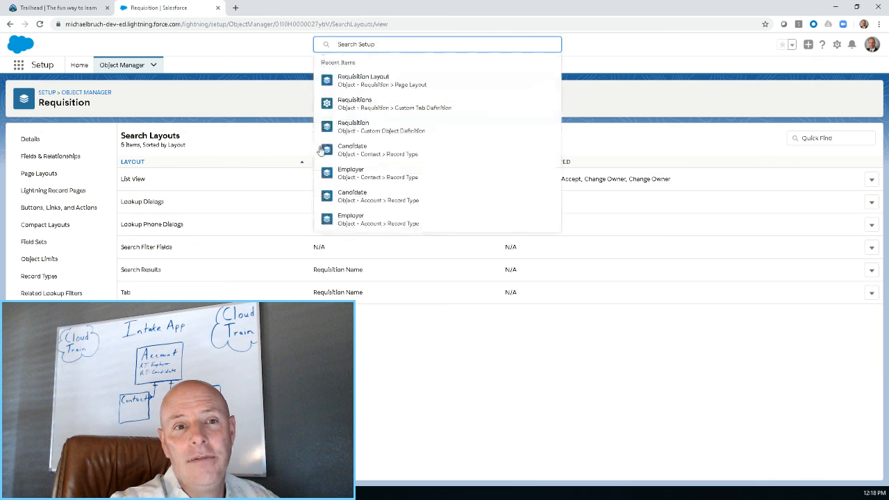
pyautogui.click(221, 165)
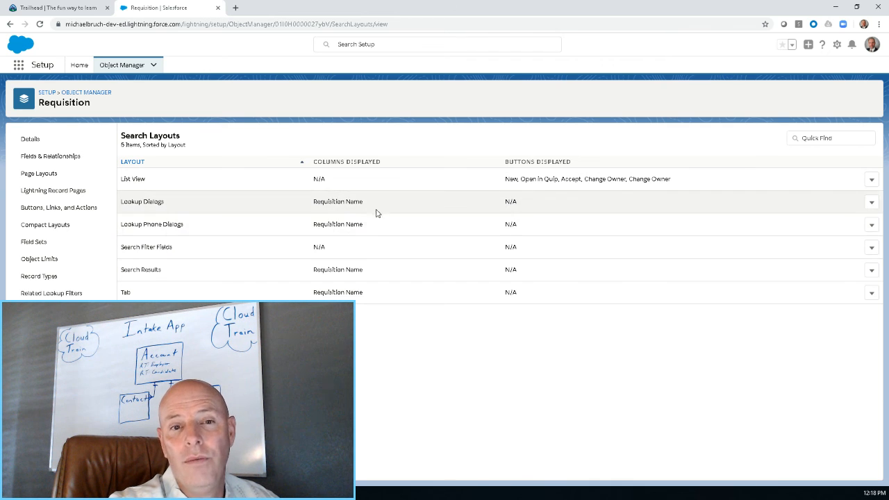
pyautogui.moveTo(315, 202); pyautogui.dragTo(363, 201)
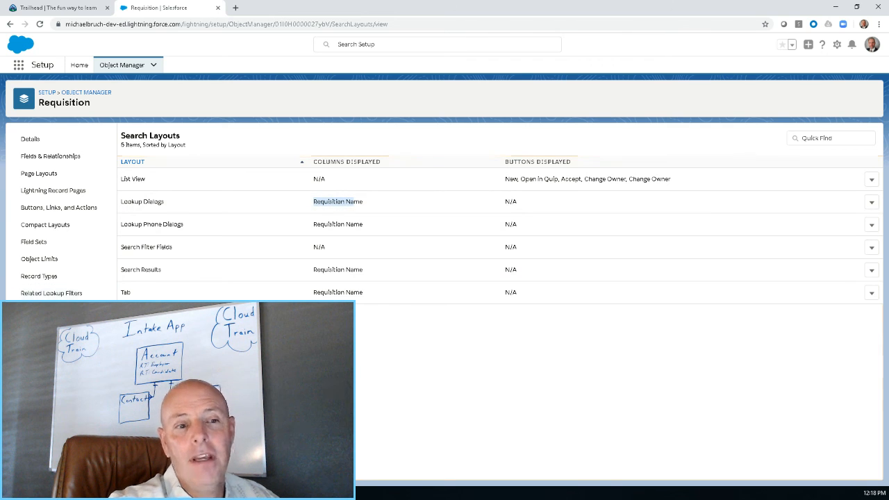
pyautogui.click(52, 327)
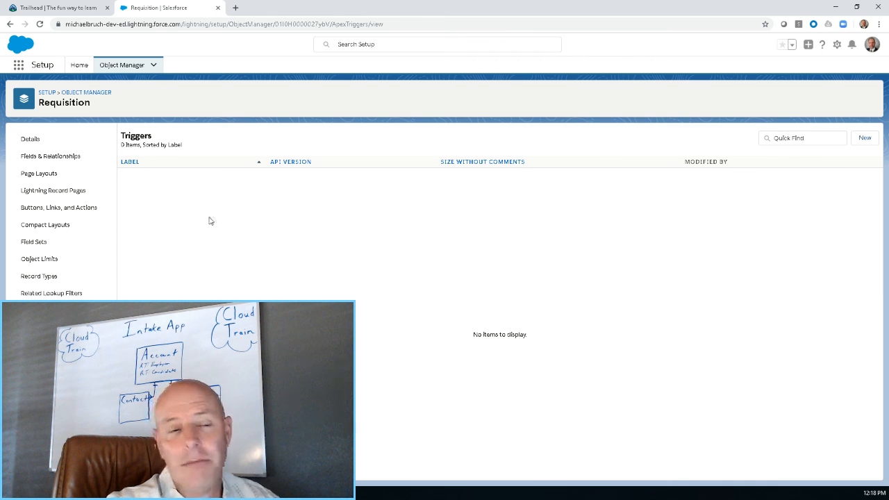
pyautogui.click(45, 362)
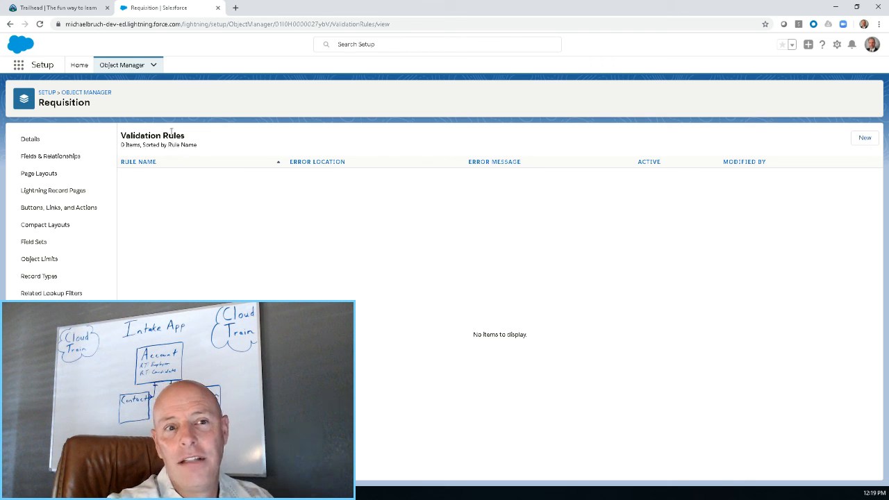
pyautogui.click(32, 139)
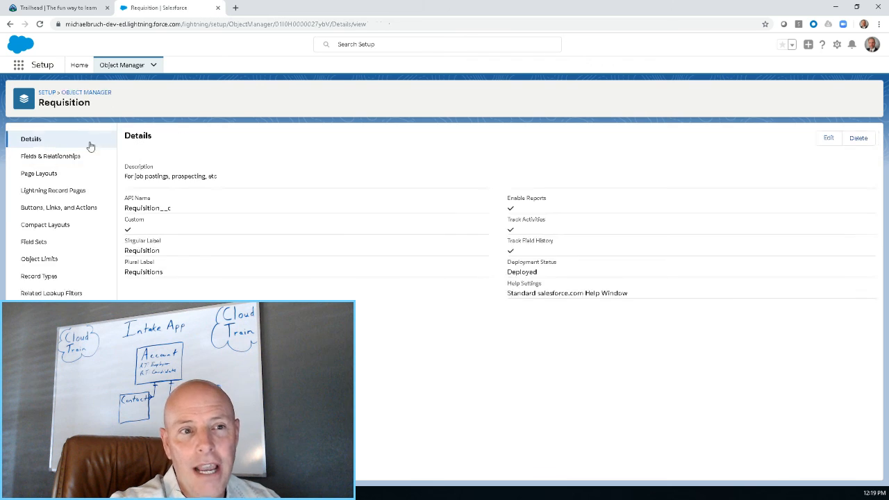
# Step: Start a new lookup relationship field on Requisition related to Account and continue to its label and name
pyautogui.click(56, 161)
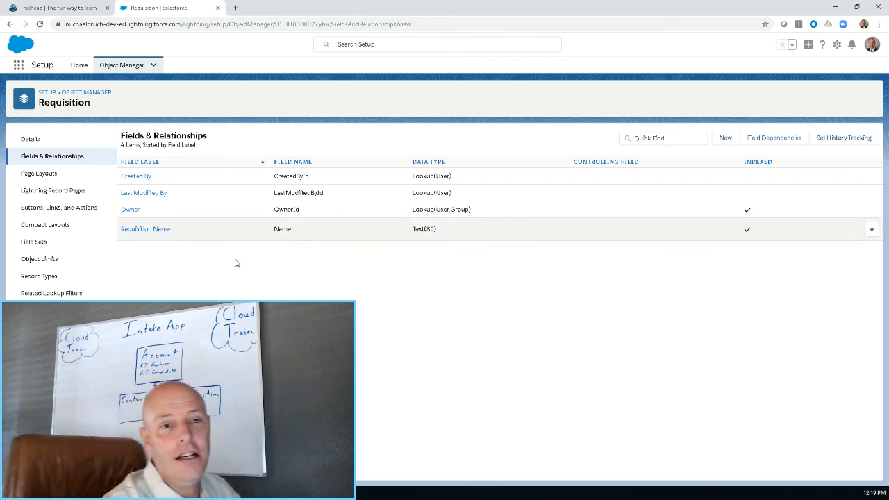
pyautogui.click(726, 139)
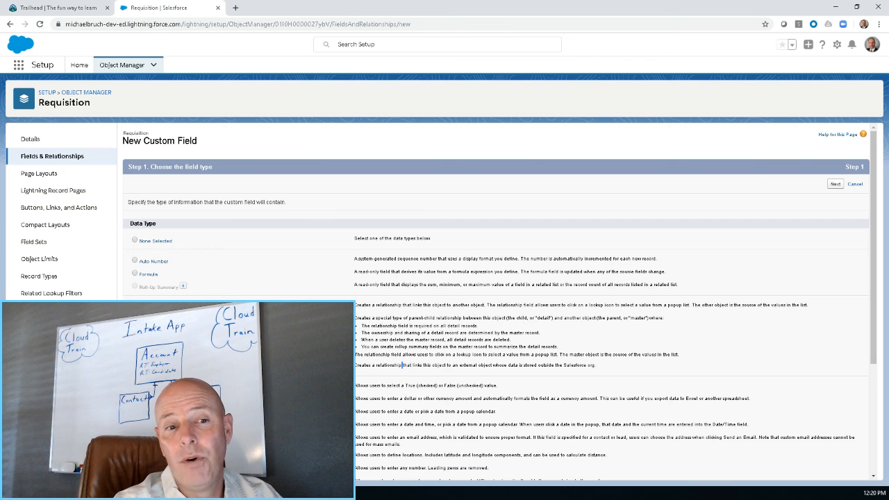
pyautogui.click(836, 183)
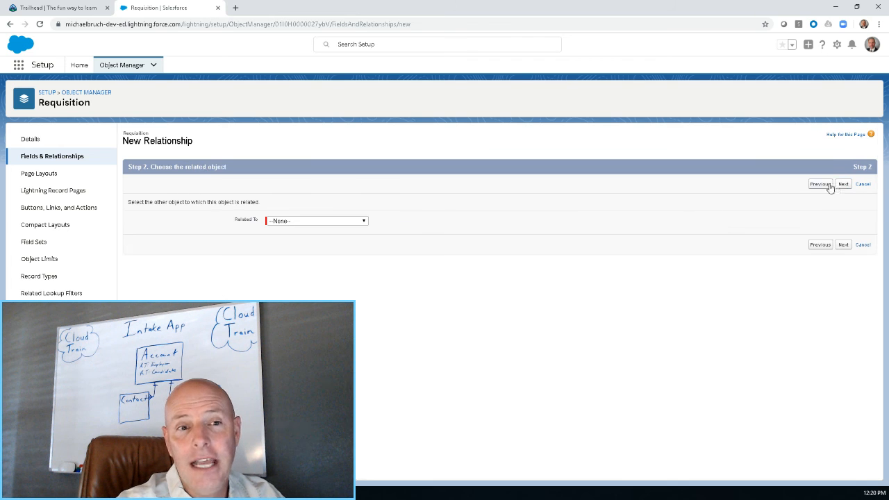
pyautogui.click(351, 221)
pyautogui.click(332, 240)
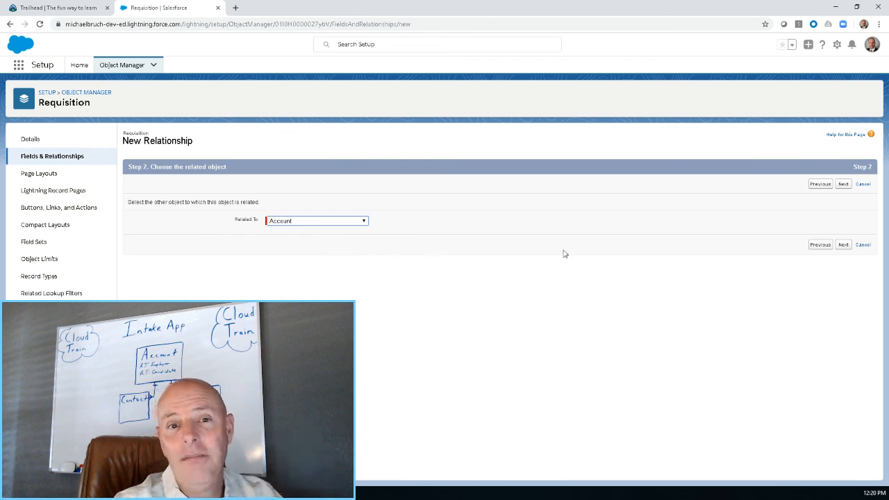
pyautogui.click(845, 245)
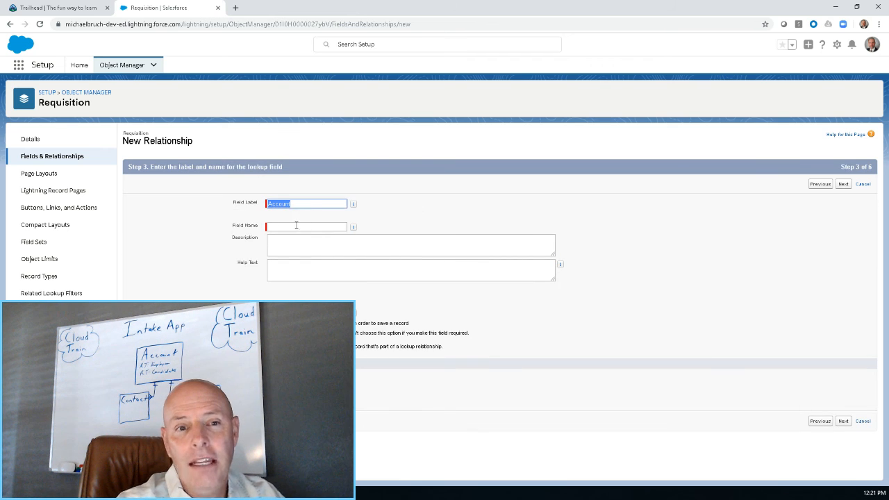
# Step: Name the lookup field Account and describe it as "Employer with the Requsition"
pyautogui.click(302, 205)
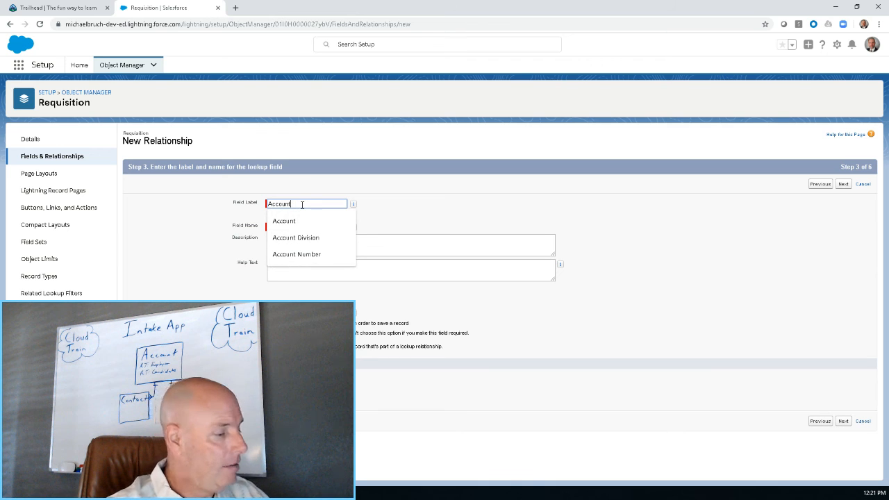
pyautogui.click(303, 227)
pyautogui.click(294, 243)
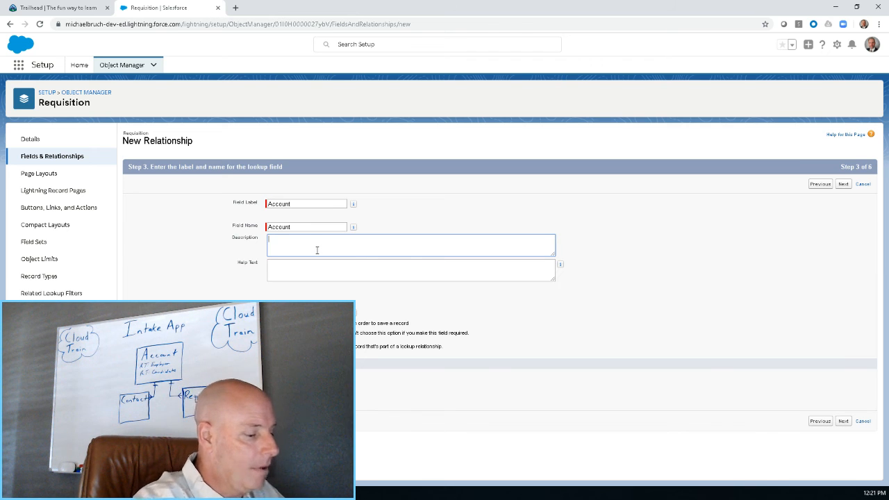
pyautogui.write('A')
pyautogui.write('Employer')
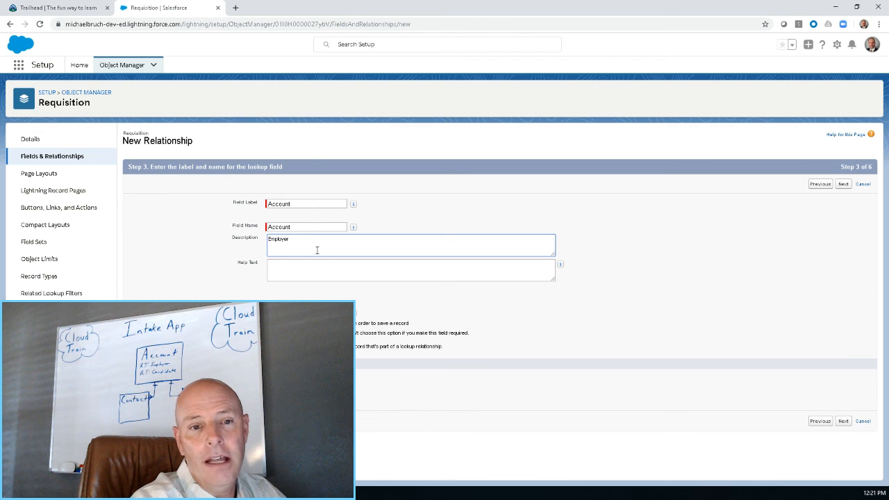
pyautogui.write(' Tha')
pyautogui.press('BackSpace')
pyautogui.press('BackSpace')
pyautogui.press('BackSpace')
pyautogui.press('BackSpace')
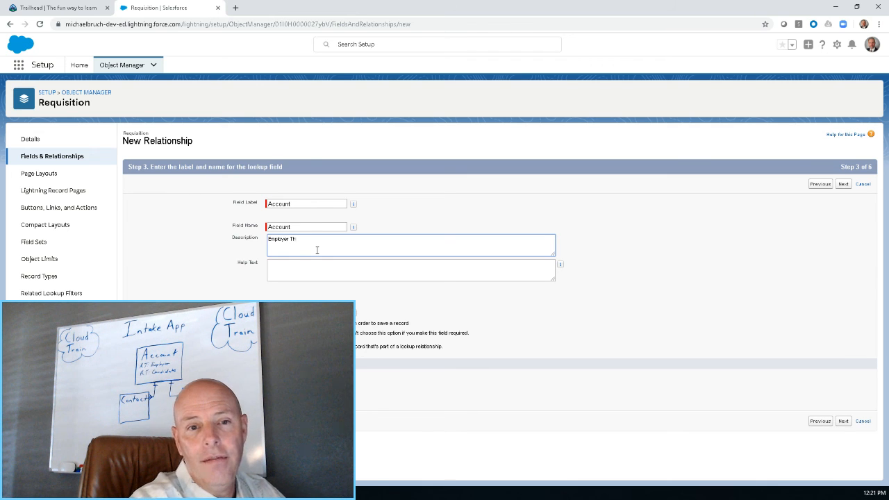
pyautogui.write('with th')
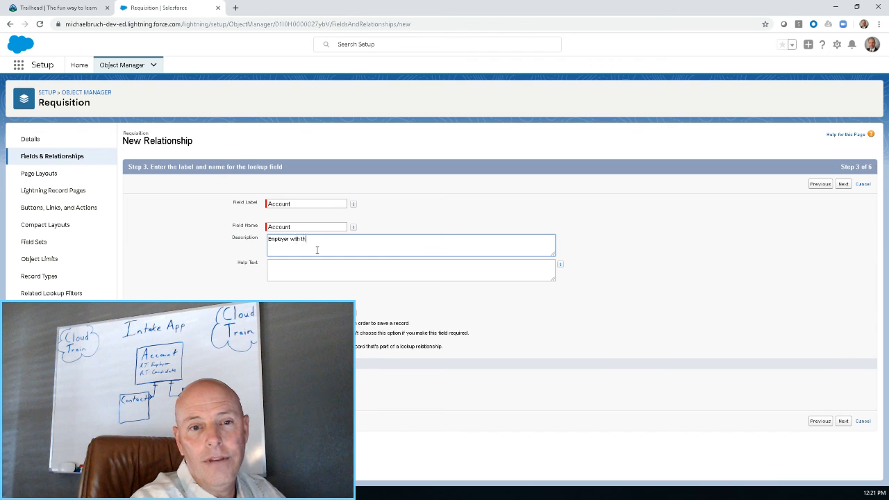
pyautogui.write('e Req')
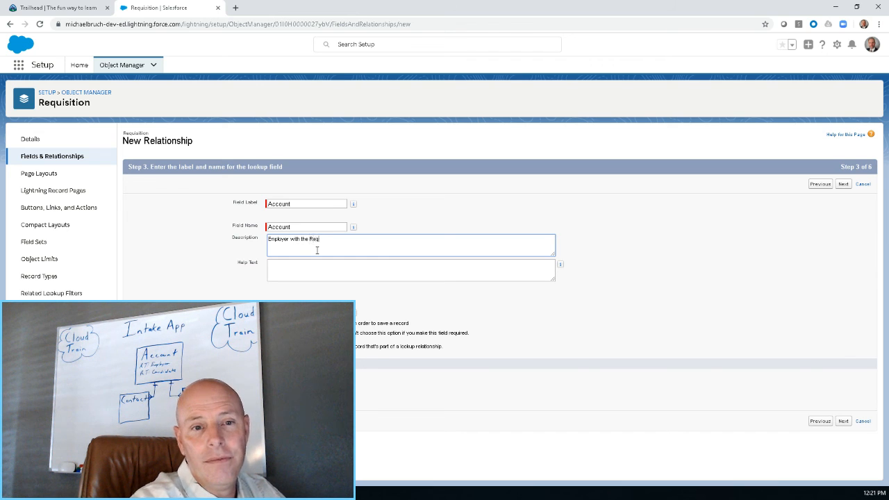
pyautogui.write('uisiotion')
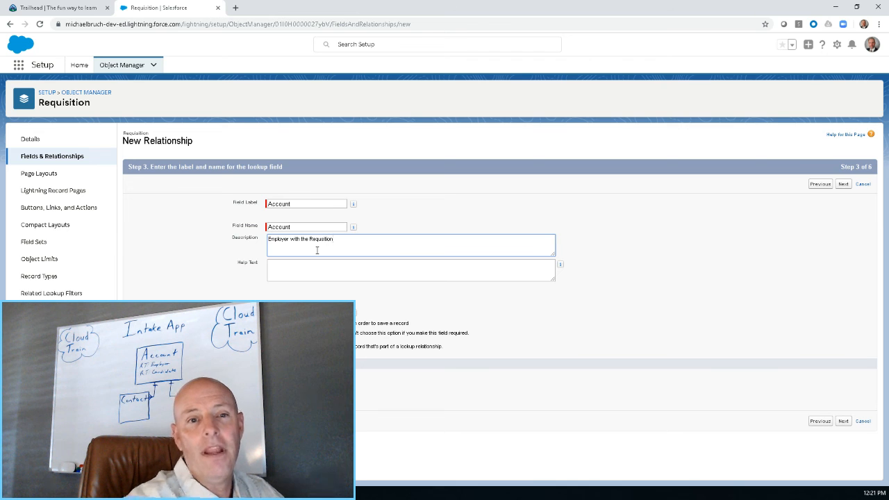
# Step: Change the lookup field's label to "Employer Account"
pyautogui.click(290, 206)
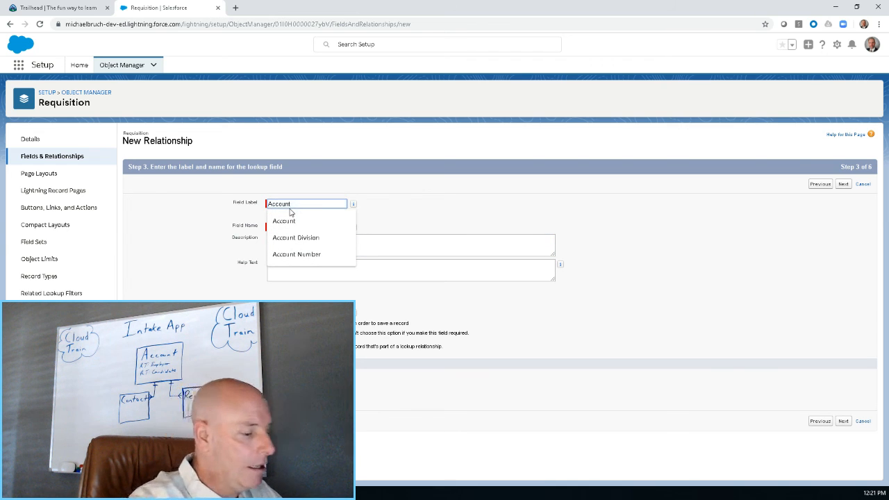
pyautogui.write('ID')
pyautogui.press('BackSpace')
pyautogui.press('BackSpace')
pyautogui.press('BackSpace')
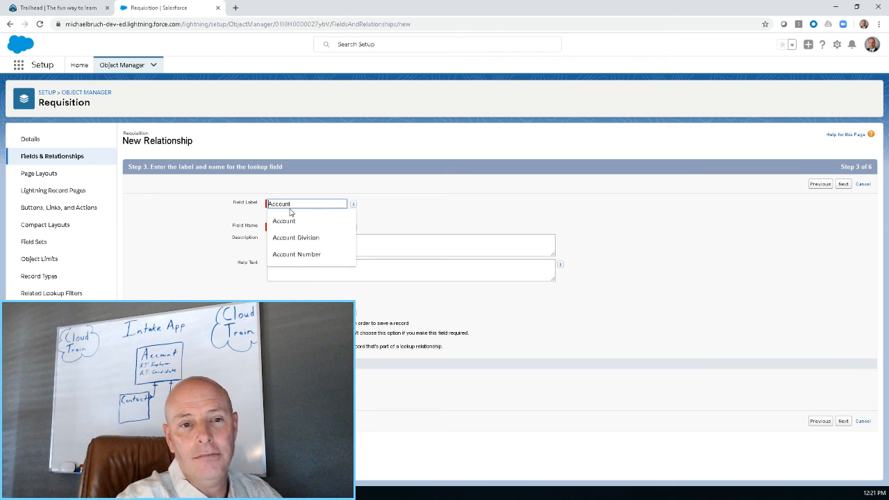
pyautogui.press('Home')
pyautogui.write('Employ')
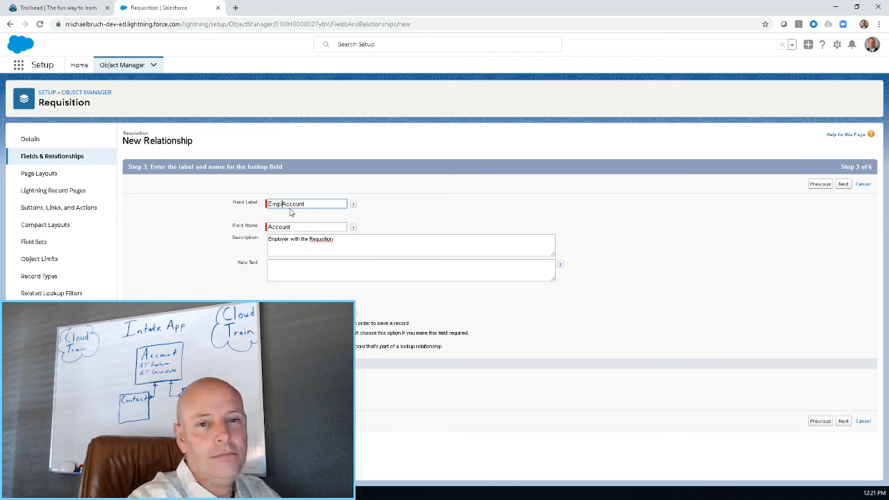
pyautogui.write('er')
pyautogui.press('BackSpace')
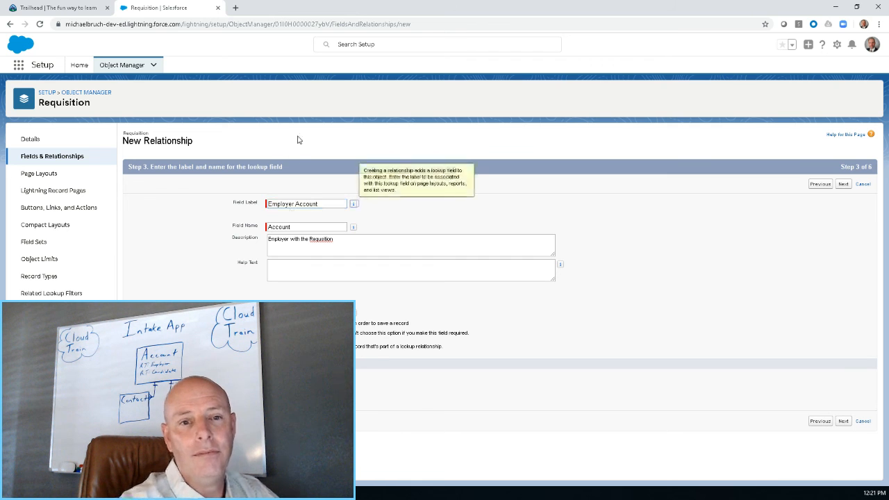
# Step: Replace the lookup field's name with Employer_Account by clearing the old name and regenerating it from the label
pyautogui.click(257, 228)
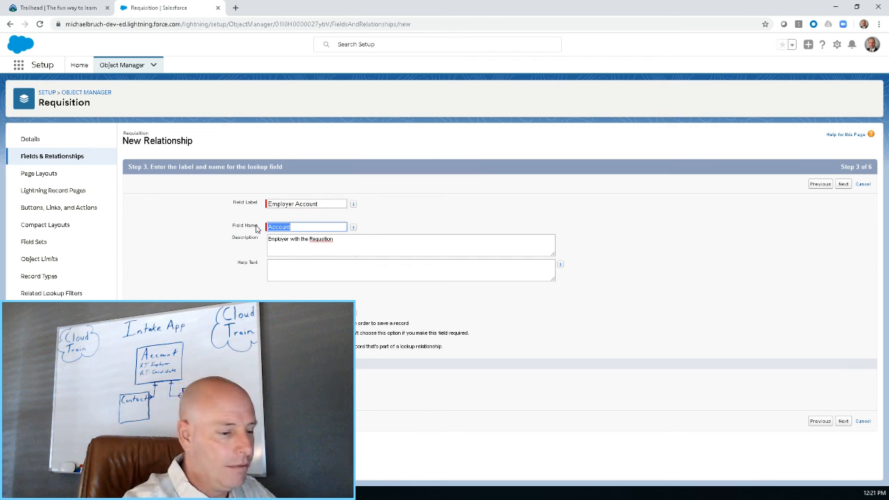
pyautogui.press('BackSpace')
pyautogui.hotkey('shift', 'Tab')
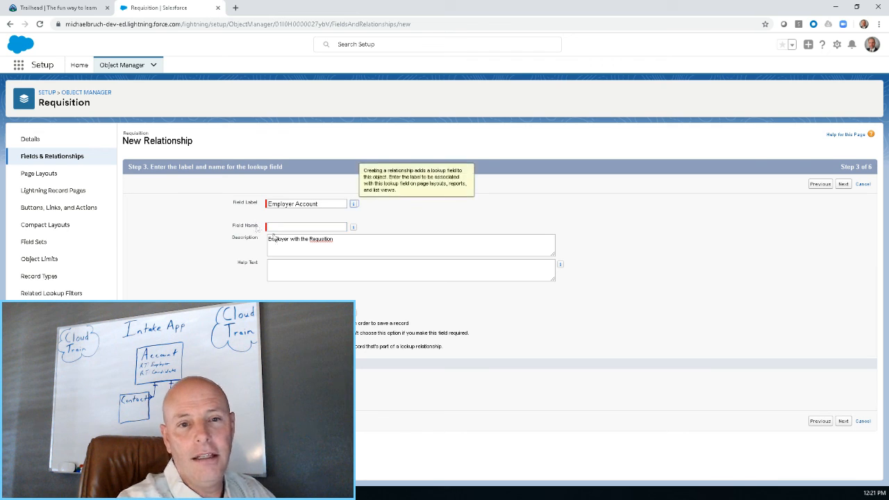
pyautogui.click(300, 228)
pyautogui.click(316, 206)
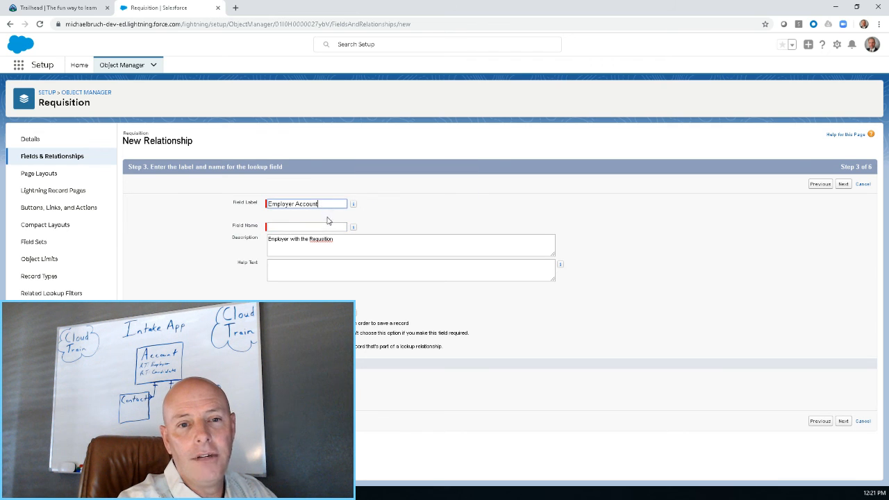
pyautogui.press('Tab')
pyautogui.click(323, 227)
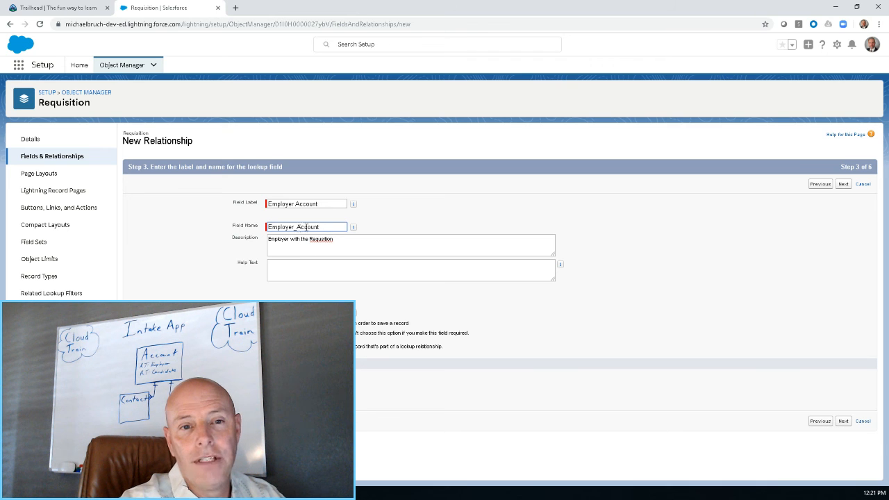
pyautogui.moveTo(321, 227); pyautogui.dragTo(300, 227)
pyautogui.moveTo(299, 227); pyautogui.dragTo(286, 228)
pyautogui.click(283, 227)
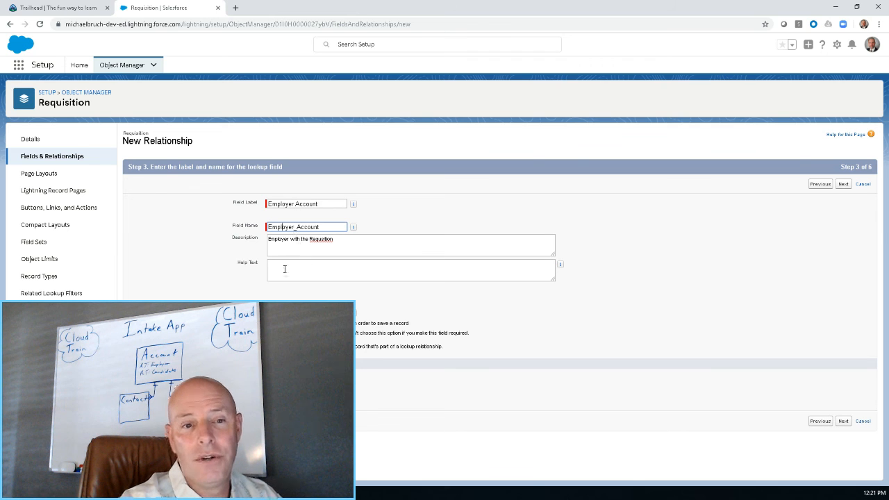
# Step: Correct the description to "Employer with the Requisition" and copy the same text into the help text
pyautogui.click(361, 248)
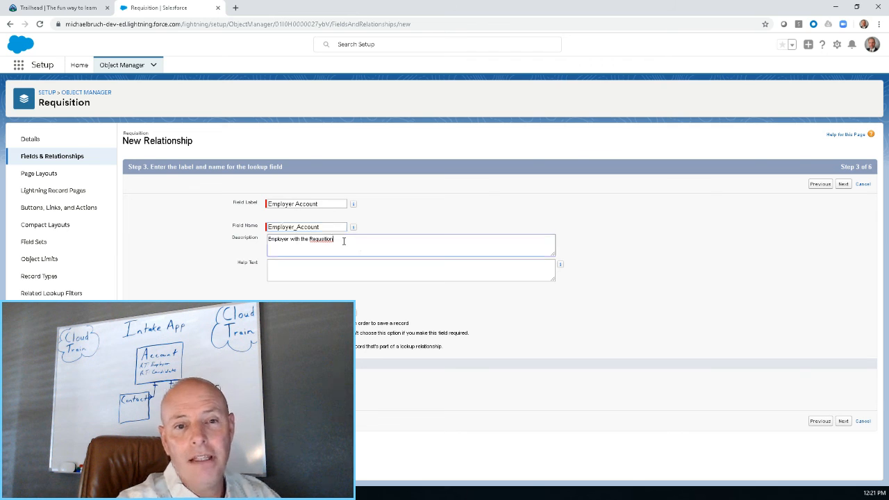
pyautogui.rightClick(316, 239)
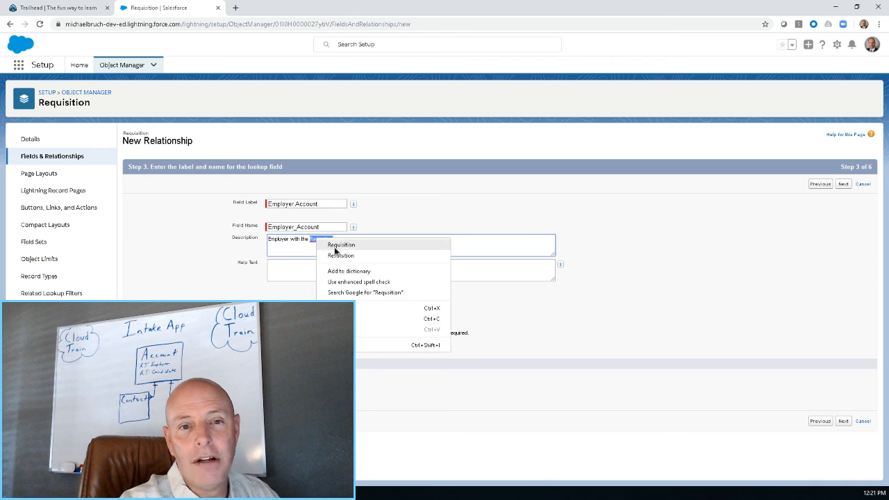
pyautogui.click(336, 246)
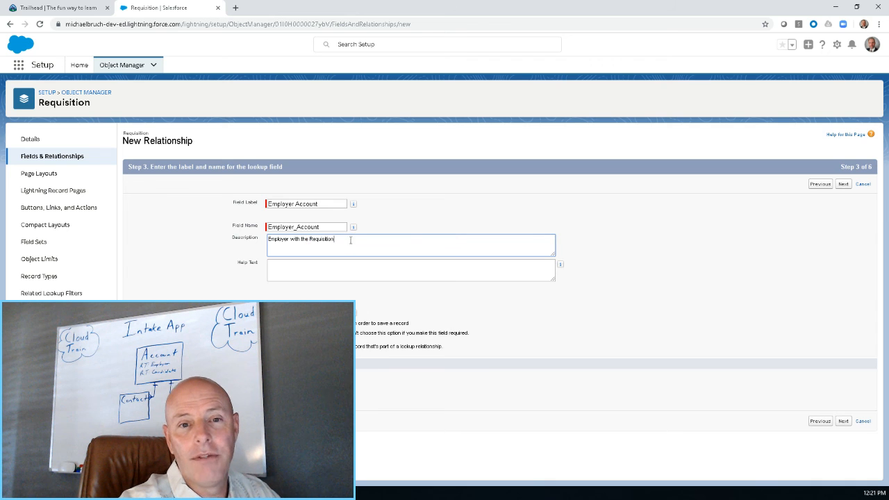
pyautogui.tripleClick(270, 240)
pyautogui.hotkey('ctrl', 'c')
pyautogui.click(283, 276)
pyautogui.hotkey('ctrl', 'v')
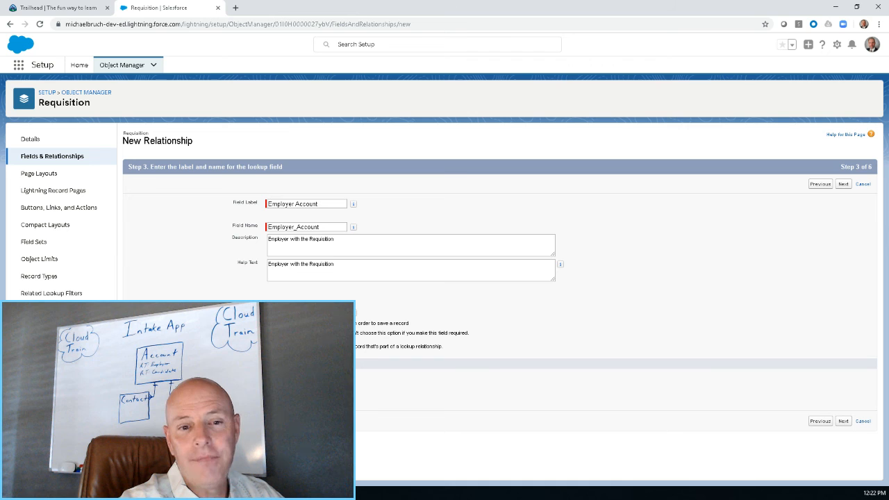
# Step: Try out making the lookup field required and showing its filter settings, restoring both options
pyautogui.click(270, 323)
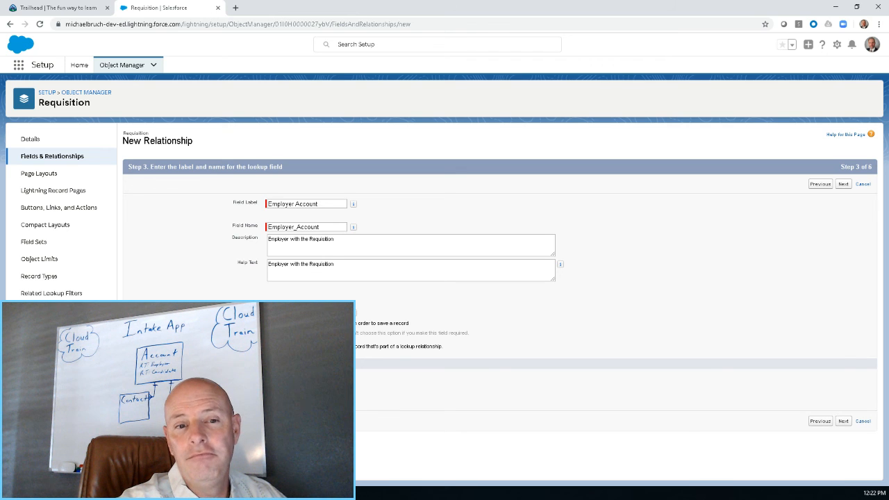
pyautogui.click(270, 323)
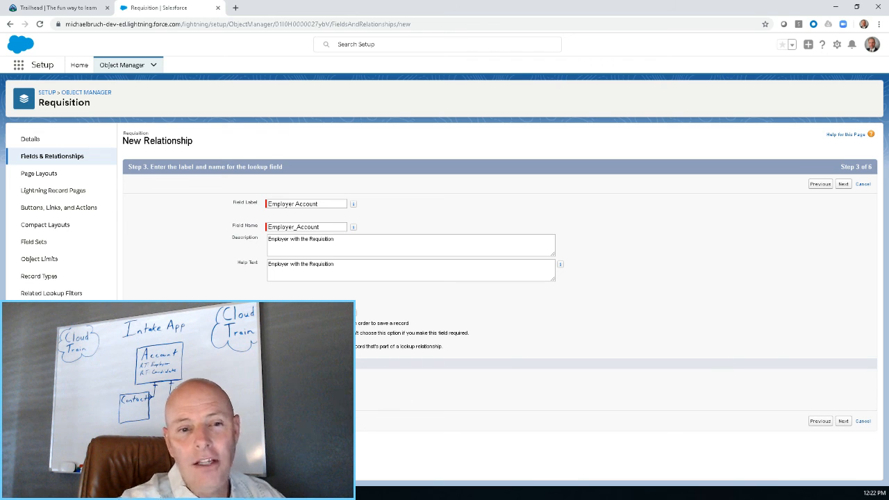
pyautogui.click(161, 397)
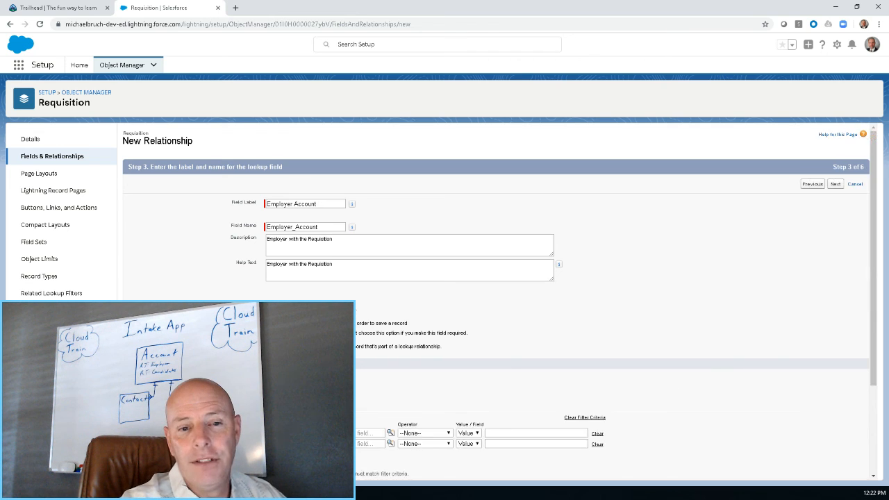
pyautogui.click(161, 397)
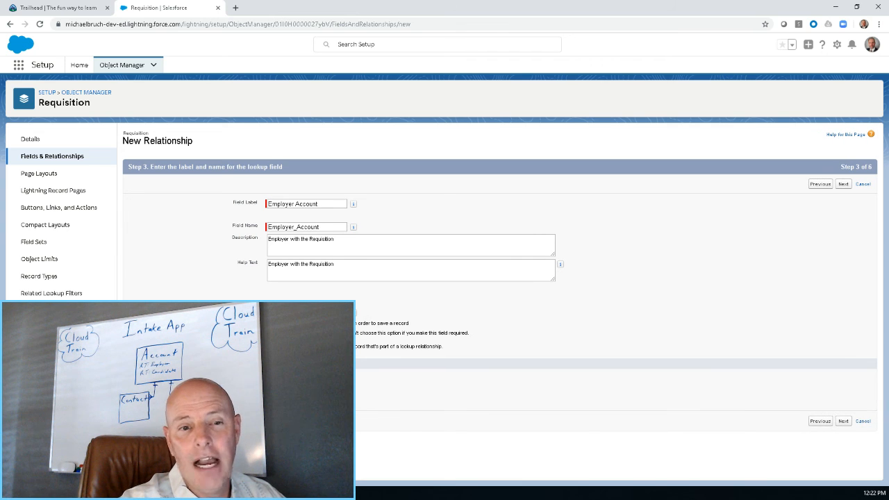
# Step: Show the lookup filter settings and insert Account Record Type: Record Type Name as the first criterion's field
pyautogui.click(161, 397)
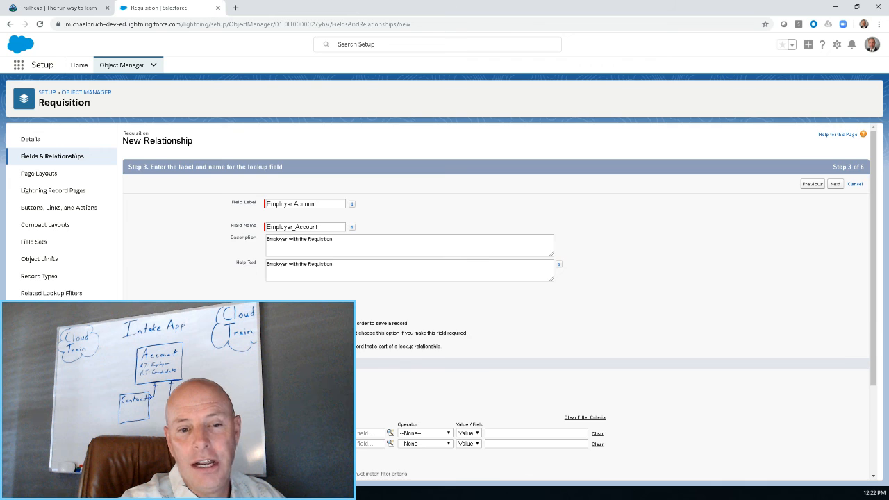
pyautogui.scroll(-1, 497, 299)
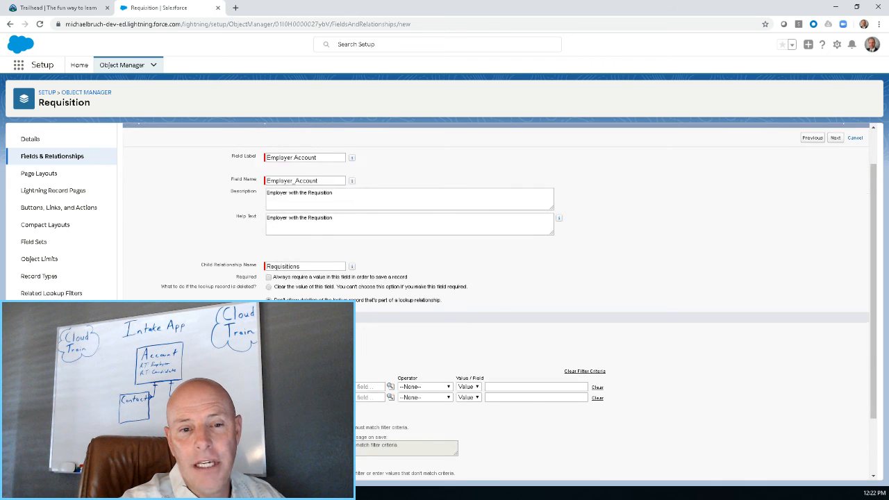
pyautogui.click(390, 387)
pyautogui.click(353, 277)
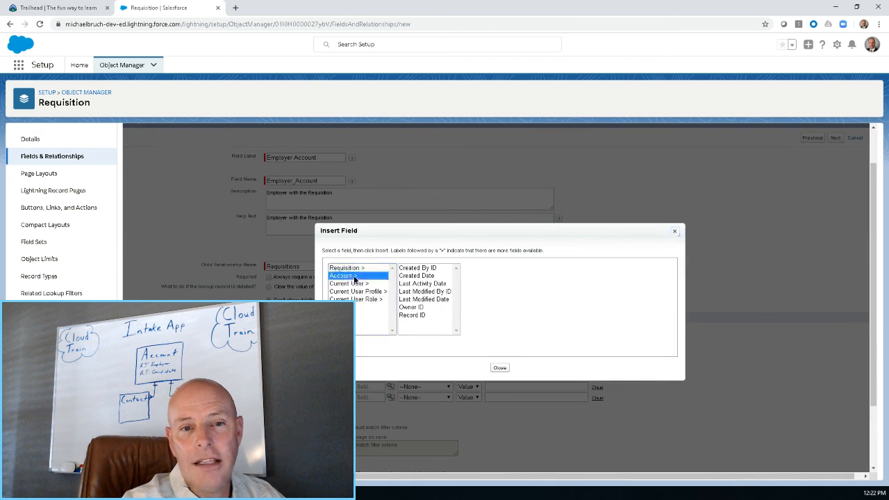
pyautogui.scroll(-1, 448, 307)
pyautogui.scroll(1, 449, 308)
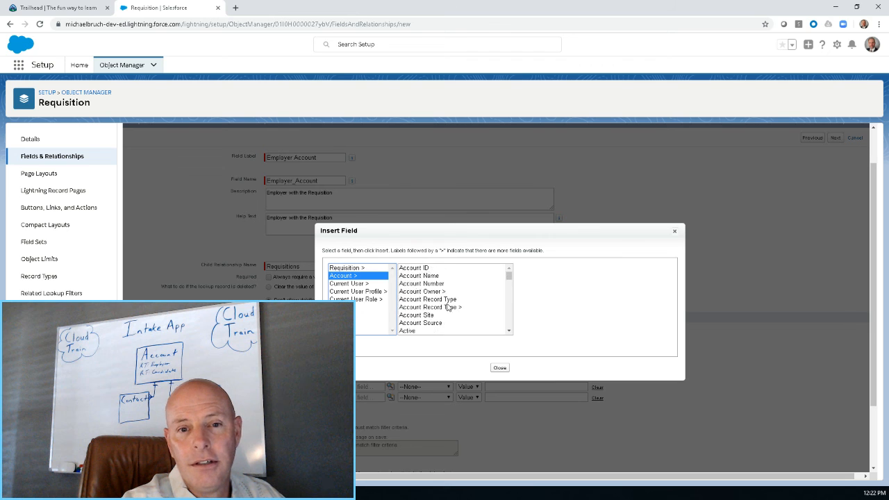
pyautogui.click(441, 308)
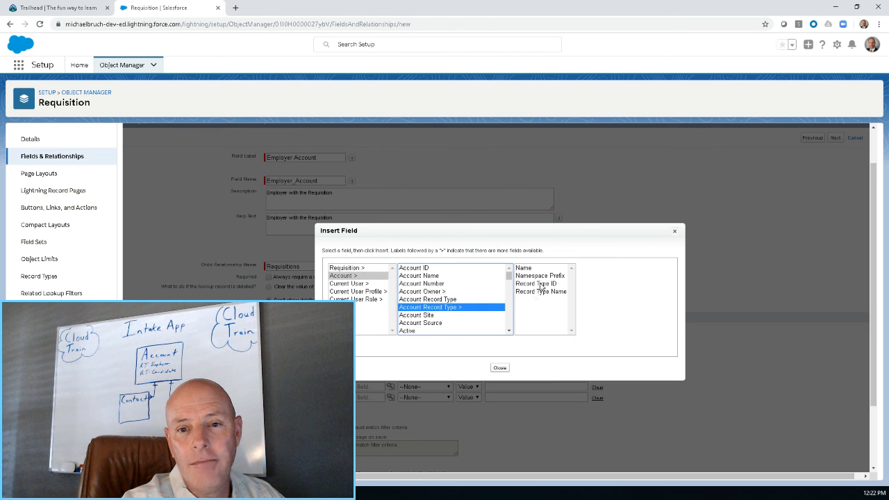
pyautogui.click(541, 292)
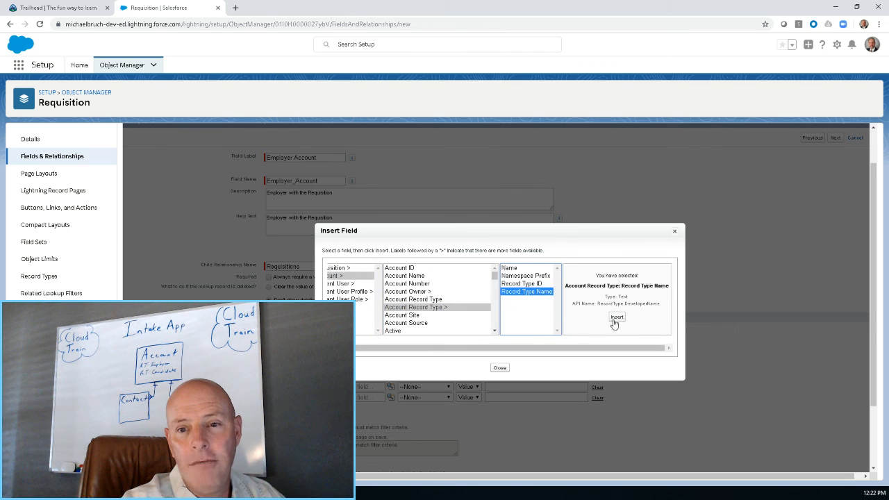
pyautogui.click(618, 320)
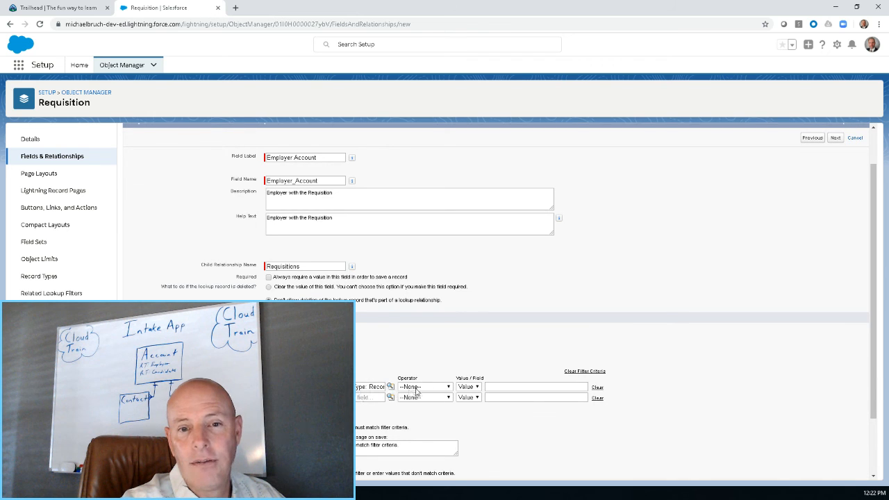
# Step: Complete the first lookup filter criterion with the equals operator and the value Employer
pyautogui.click(441, 388)
pyautogui.click(436, 403)
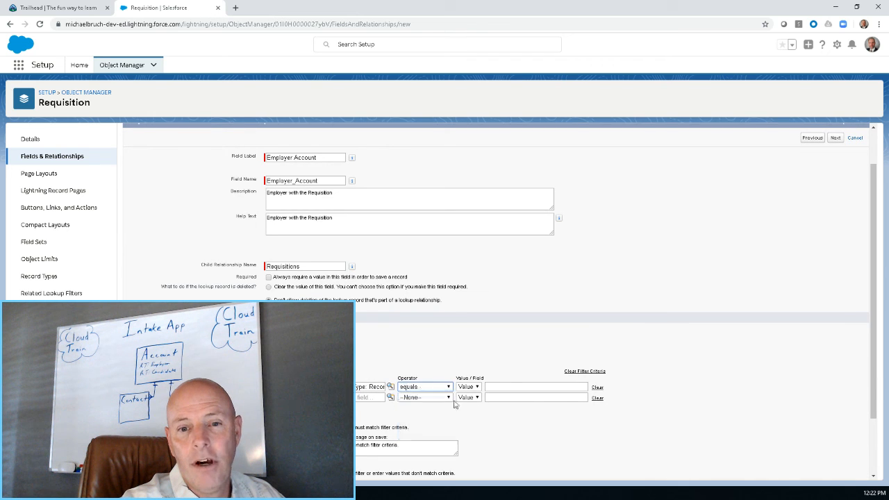
pyautogui.click(495, 387)
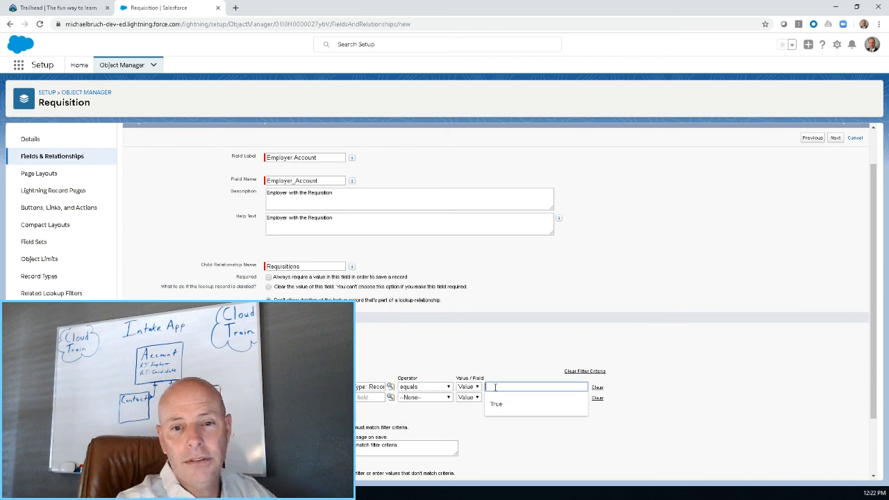
pyautogui.write('Employer')
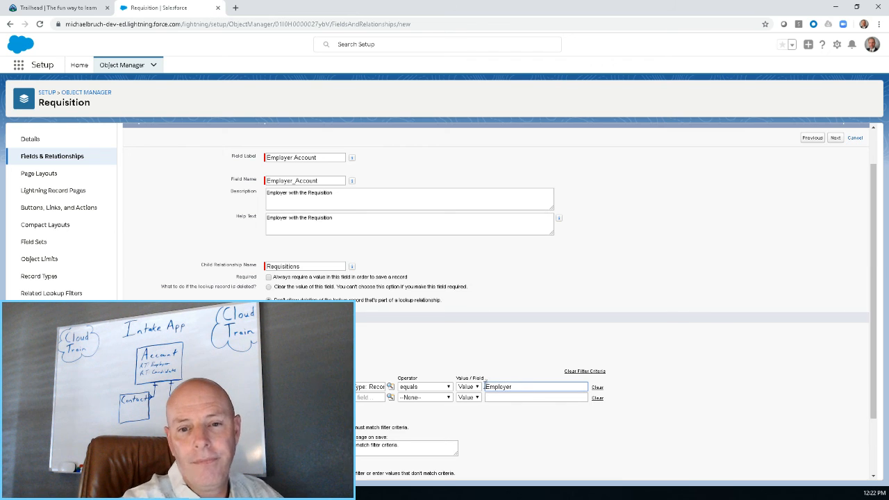
pyautogui.click(477, 387)
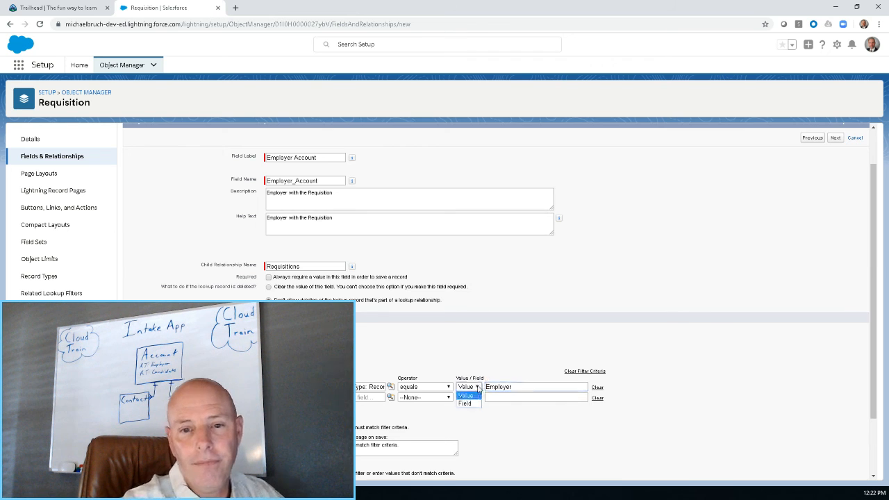
pyautogui.click(486, 358)
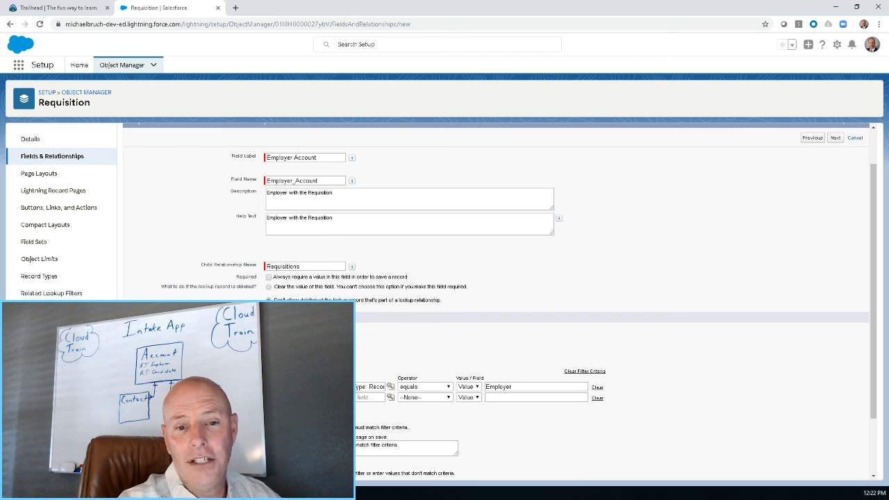
# Step: Clear the field, operator and value of the first lookup filter criterion
pyautogui.scroll(-2, 462, 410)
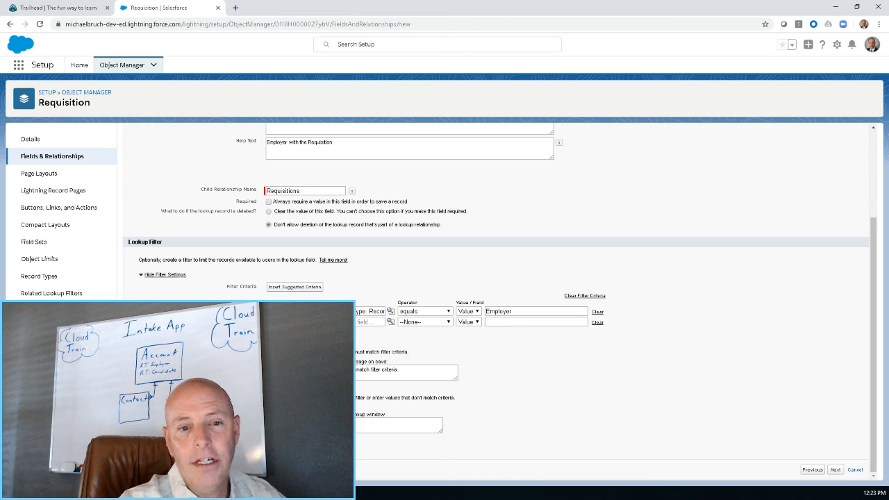
pyautogui.scroll(1, 362, 345)
pyautogui.scroll(-1, 467, 259)
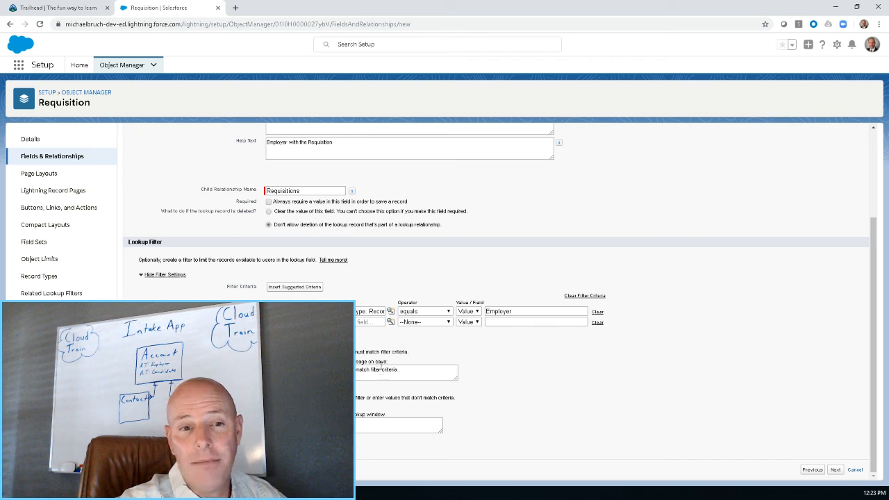
pyautogui.scroll(1, 360, 371)
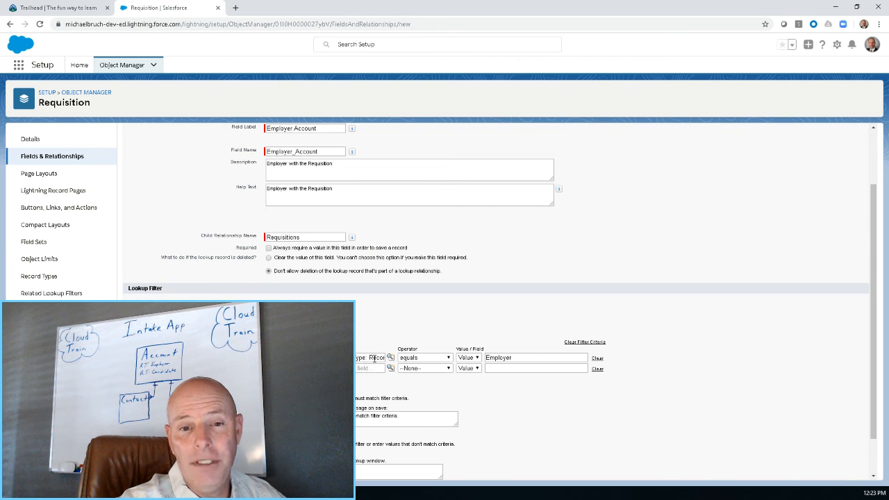
pyautogui.click(372, 358)
pyautogui.press('Right')
pyautogui.press('Right')
pyautogui.press('Right')
pyautogui.press('Right')
pyautogui.press('Right')
pyautogui.press('Right')
pyautogui.press('Right')
pyautogui.press('Right')
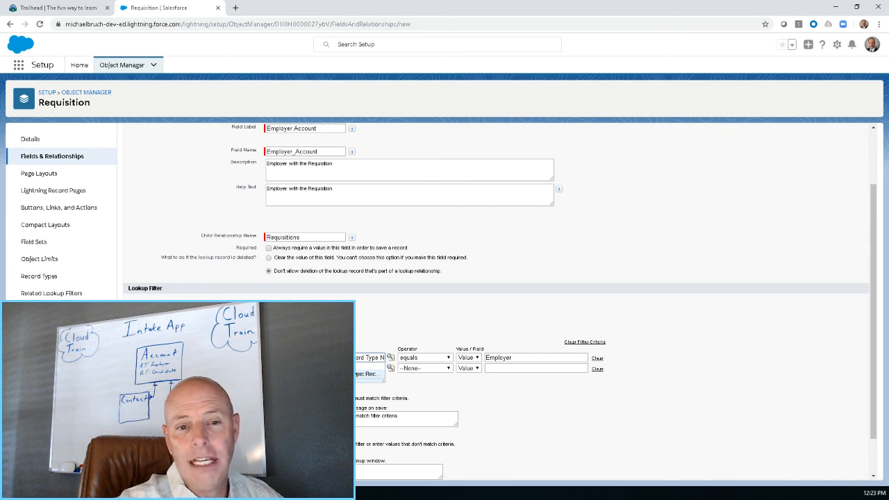
pyautogui.press('BackSpace')
pyautogui.press('BackSpace')
pyautogui.press('BackSpace')
pyautogui.press('BackSpace')
pyautogui.press('BackSpace')
pyautogui.press('BackSpace')
pyautogui.press('BackSpace')
pyautogui.press('BackSpace')
pyautogui.press('BackSpace')
pyautogui.press('BackSpace')
pyautogui.press('BackSpace')
pyautogui.press('BackSpace')
pyautogui.press('BackSpace')
pyautogui.press('BackSpace')
pyautogui.press('BackSpace')
pyautogui.press('BackSpace')
pyautogui.press('BackSpace')
pyautogui.press('BackSpace')
pyautogui.press('BackSpace')
pyautogui.press('BackSpace')
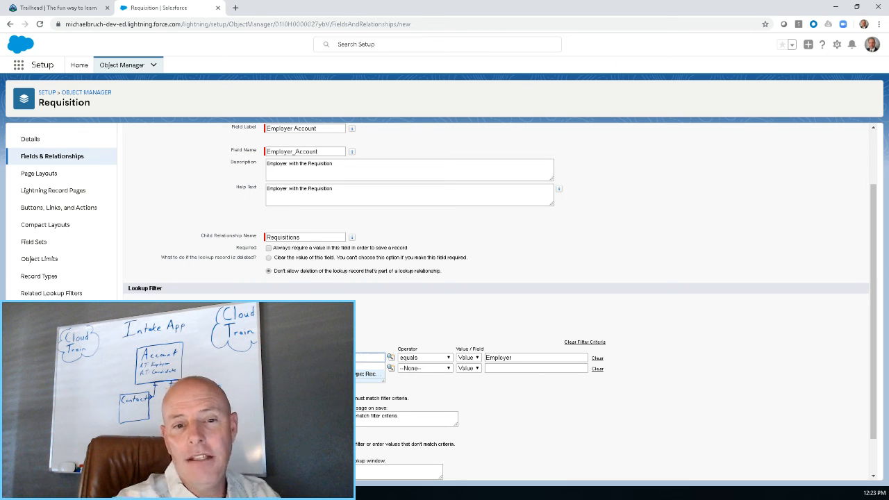
pyautogui.press('BackSpace')
pyautogui.press('BackSpace')
pyautogui.press('BackSpace')
pyautogui.press('BackSpace')
pyautogui.press('BackSpace')
pyautogui.press('BackSpace')
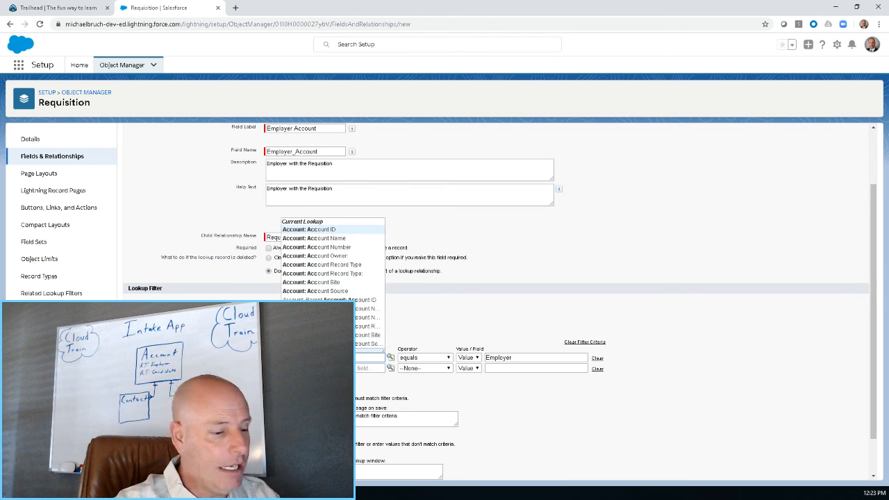
pyautogui.press('BackSpace')
pyautogui.press('BackSpace')
pyautogui.press('BackSpace')
pyautogui.press('BackSpace')
pyautogui.press('BackSpace')
pyautogui.press('BackSpace')
pyautogui.press('BackSpace')
pyautogui.press('BackSpace')
pyautogui.press('BackSpace')
pyautogui.press('BackSpace')
pyautogui.press('BackSpace')
pyautogui.press('BackSpace')
pyautogui.moveTo(519, 359); pyautogui.dragTo(477, 360)
pyautogui.press('BackSpace')
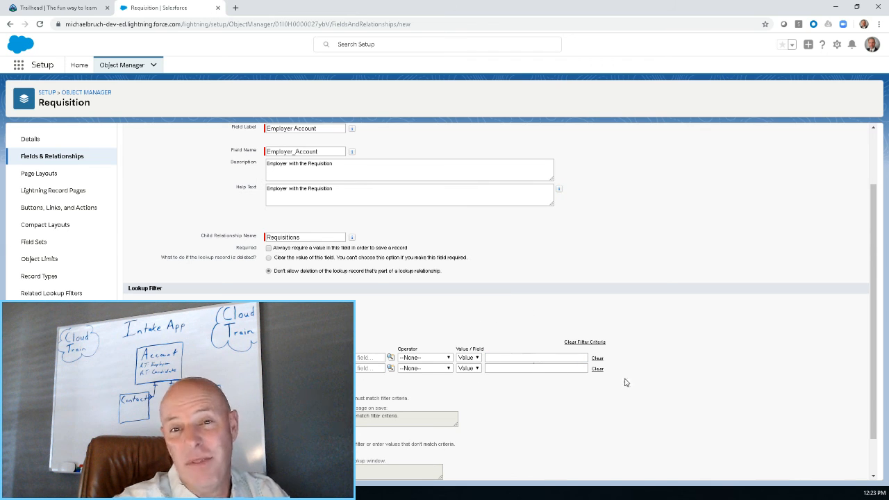
# Step: Continue from the lookup settings through field-level security, with the field visible to the profiles, to the page layout step
pyautogui.scroll(2, 664, 364)
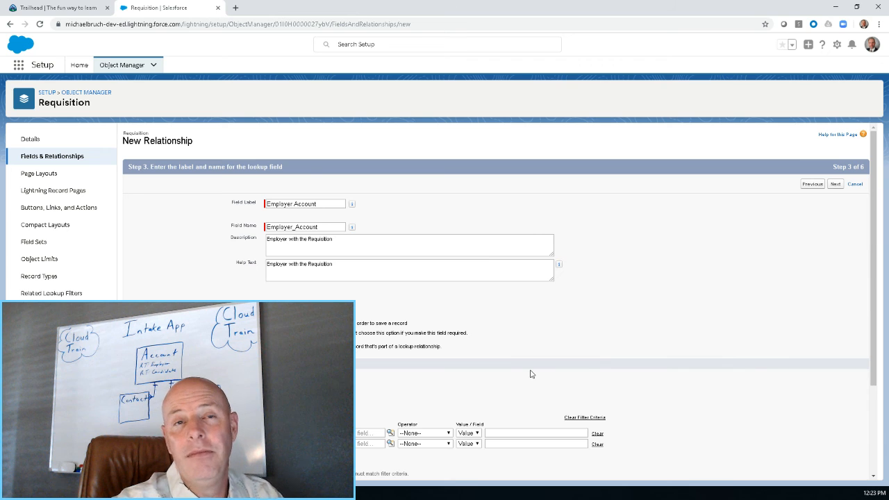
pyautogui.click(835, 185)
pyautogui.click(602, 266)
pyautogui.scroll(-5, 626, 354)
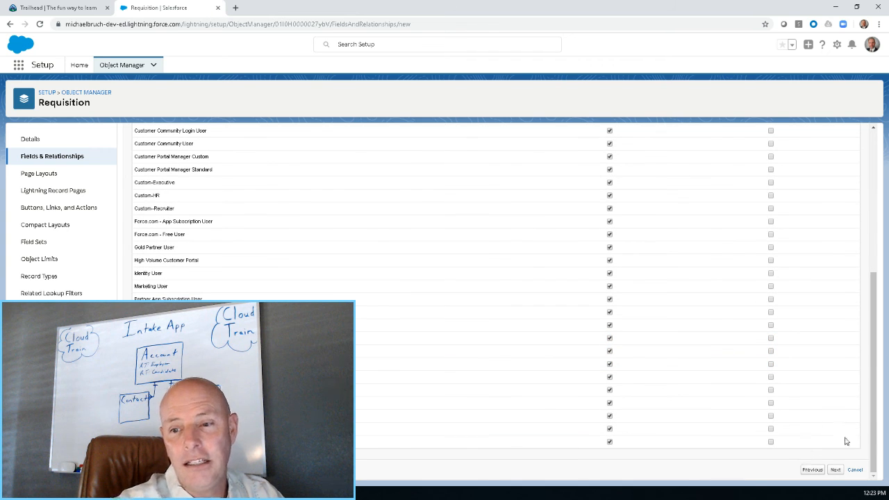
pyautogui.click(835, 470)
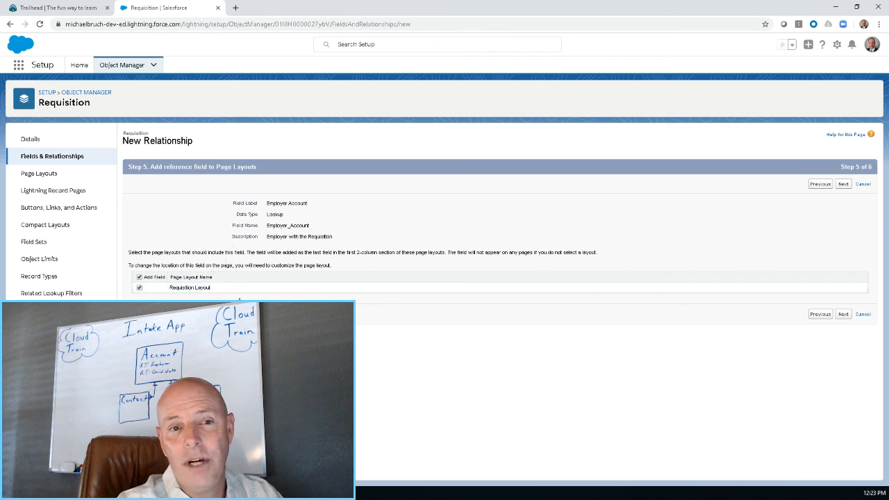
# Step: Save the Employer Account lookup with the field on Requisition Layout and Requisitions as the related list label
pyautogui.click(843, 314)
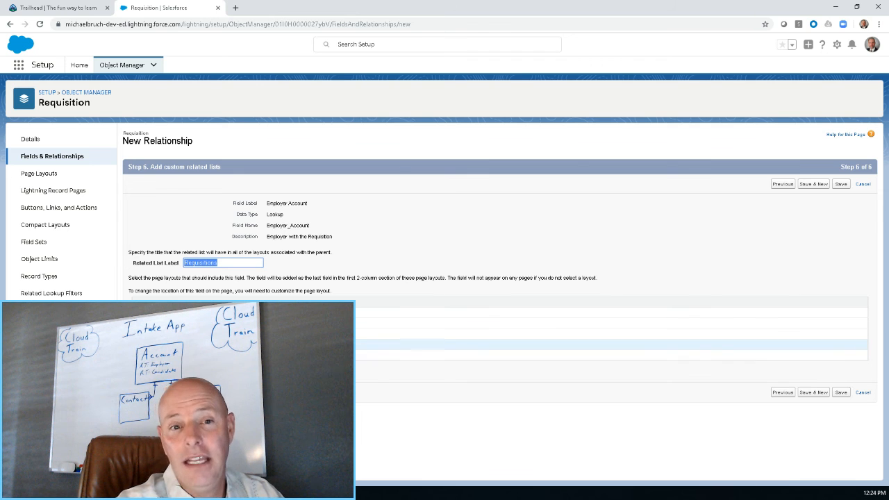
pyautogui.click(841, 185)
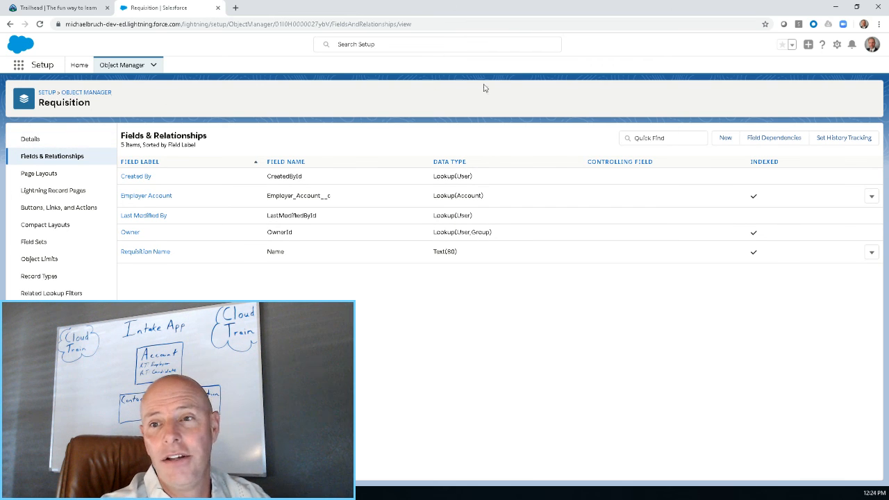
# Step: Open the Schema Builder and add the Contact object to the canvas alongside Account
pyautogui.click(77, 95)
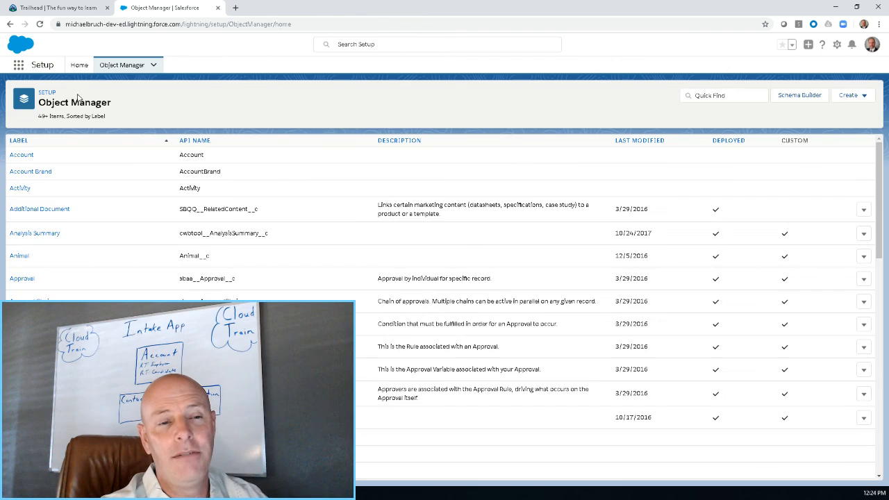
pyautogui.click(799, 97)
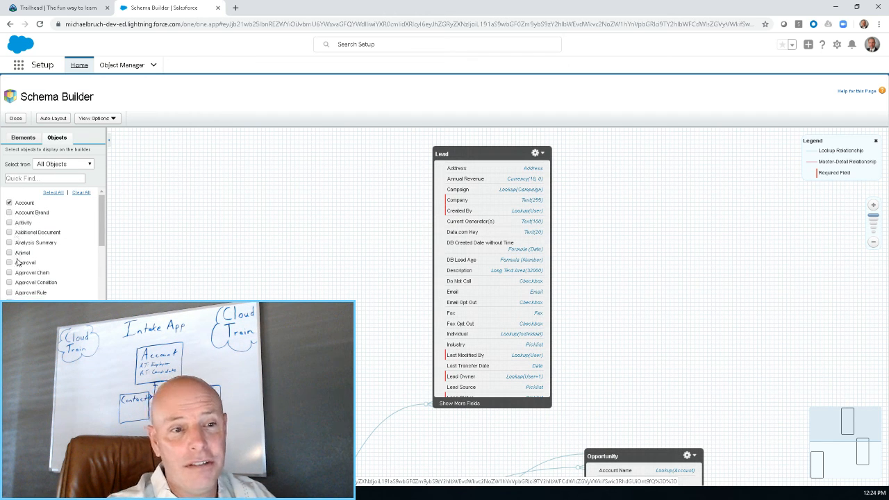
pyautogui.scroll(-1, 99, 262)
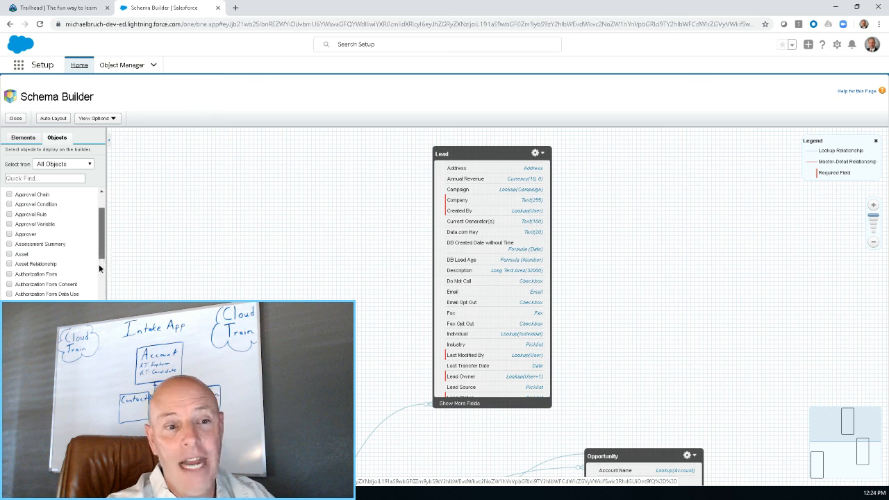
pyautogui.scroll(-5, 98, 282)
pyautogui.scroll(-3, 63, 267)
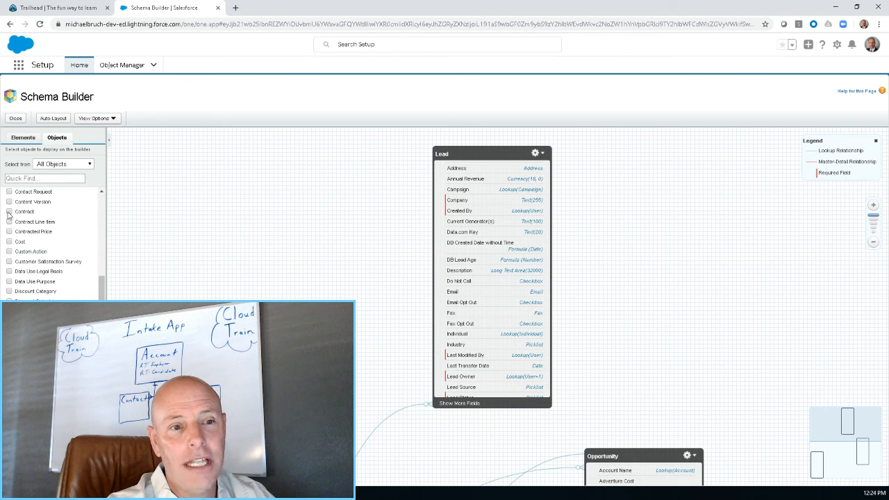
pyautogui.scroll(2, 10, 215)
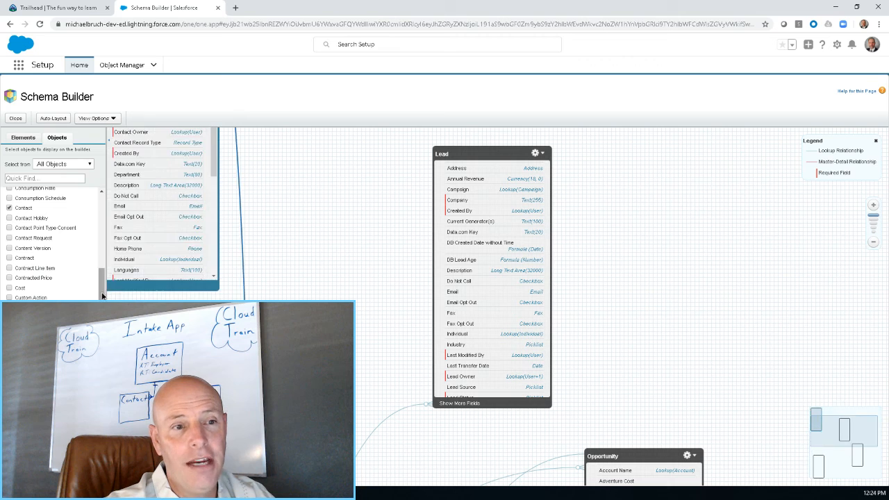
# Step: Remove the Lead and Opportunity objects from the schema canvas
pyautogui.moveTo(102, 309); pyautogui.dragTo(101, 403)
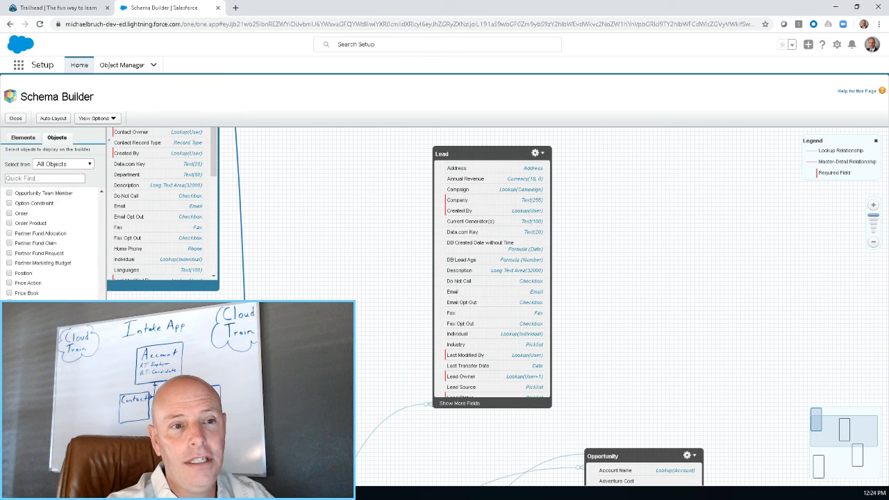
pyautogui.scroll(2, 37, 243)
pyautogui.click(9, 200)
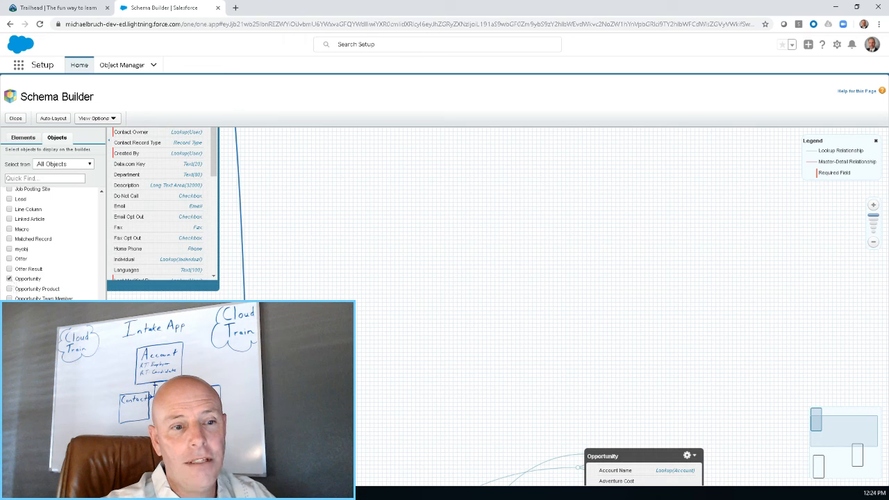
pyautogui.click(10, 278)
# Step: Add the Requisition object to the schema canvas and move it clear of the Contact object
pyautogui.scroll(-1, 9, 279)
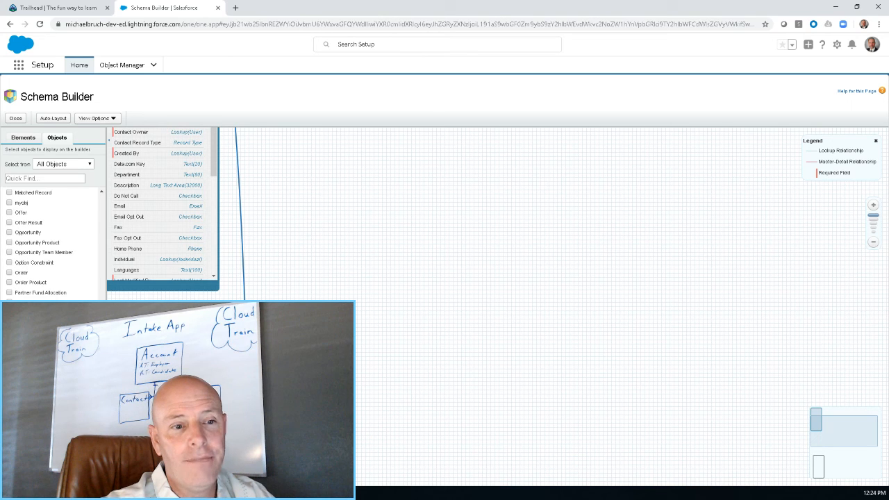
pyautogui.scroll(-3, 52, 243)
pyautogui.scroll(-3, 16, 277)
pyautogui.click(10, 222)
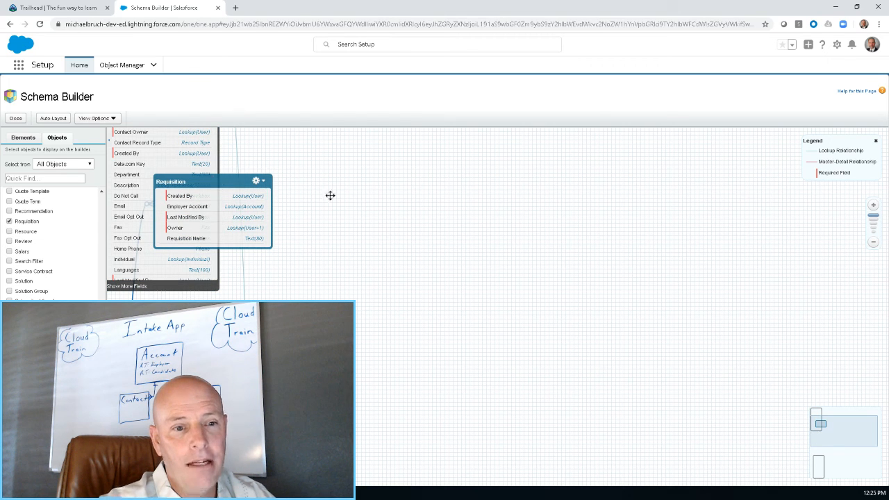
pyautogui.moveTo(201, 182); pyautogui.dragTo(408, 225)
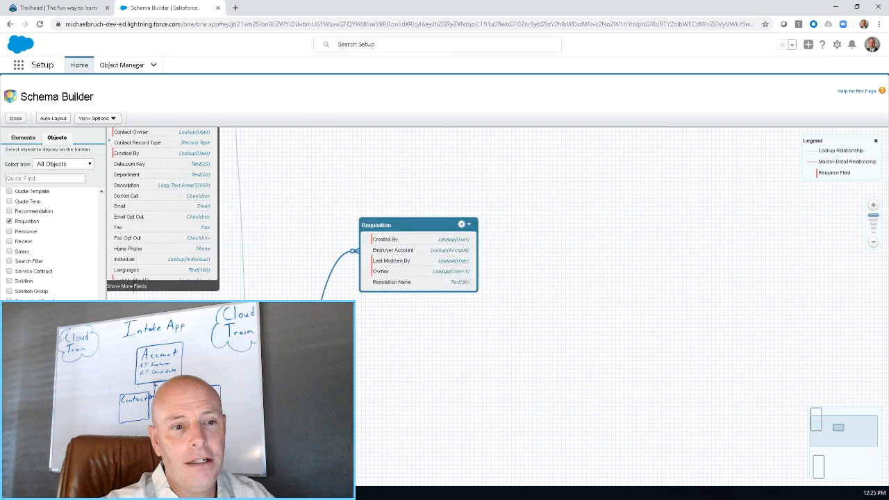
# Step: Locate the Account object on the schema canvas and move it up close to the Contact and Requisition objects
pyautogui.scroll(10, 52, 243)
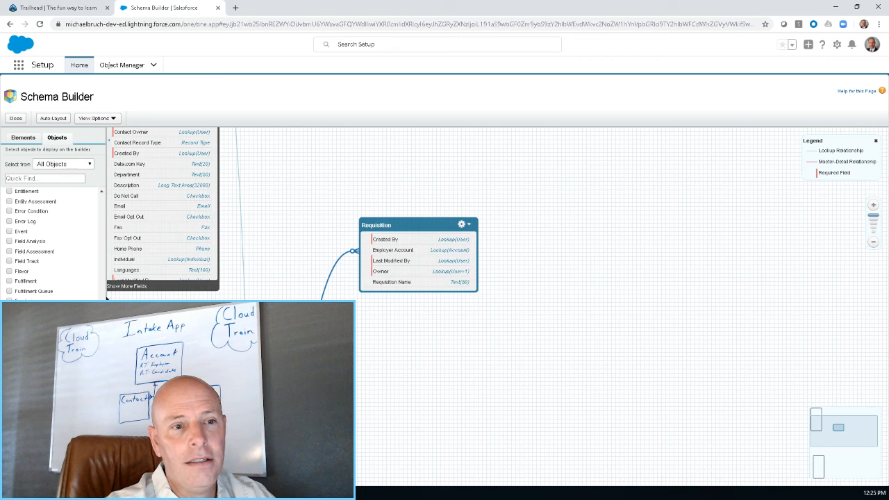
pyautogui.scroll(6, 109, 251)
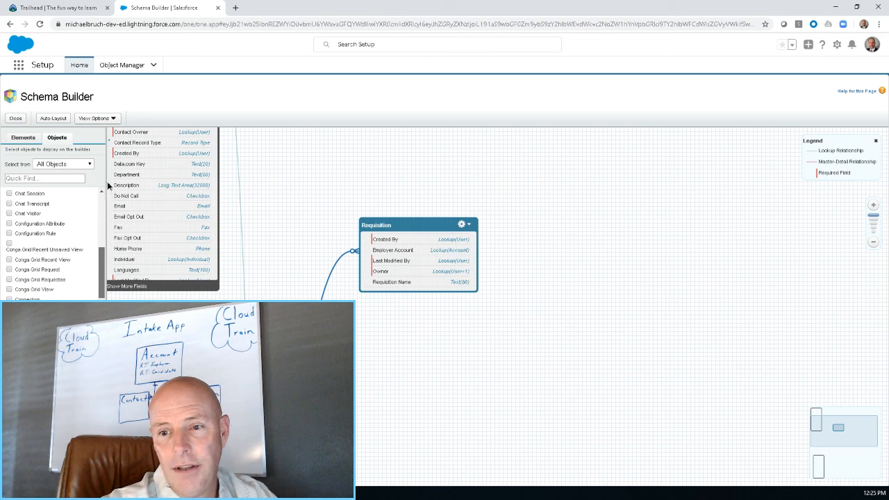
pyautogui.scroll(10, 107, 181)
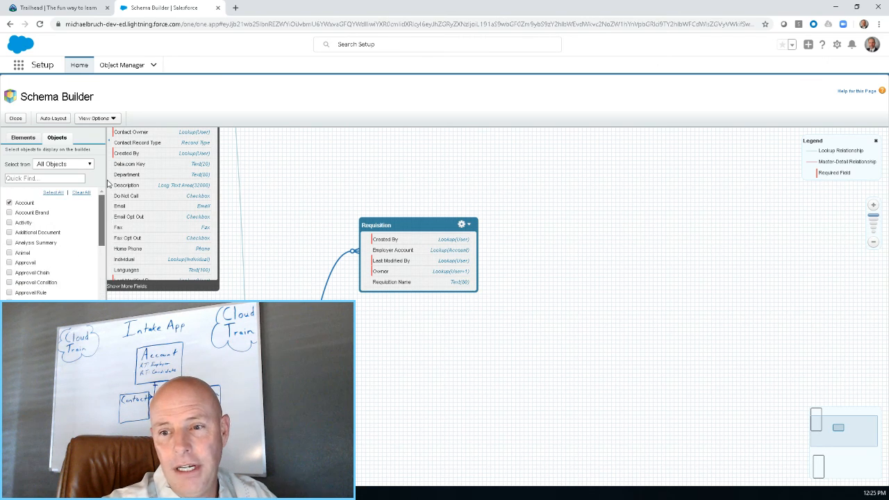
pyautogui.click(819, 453)
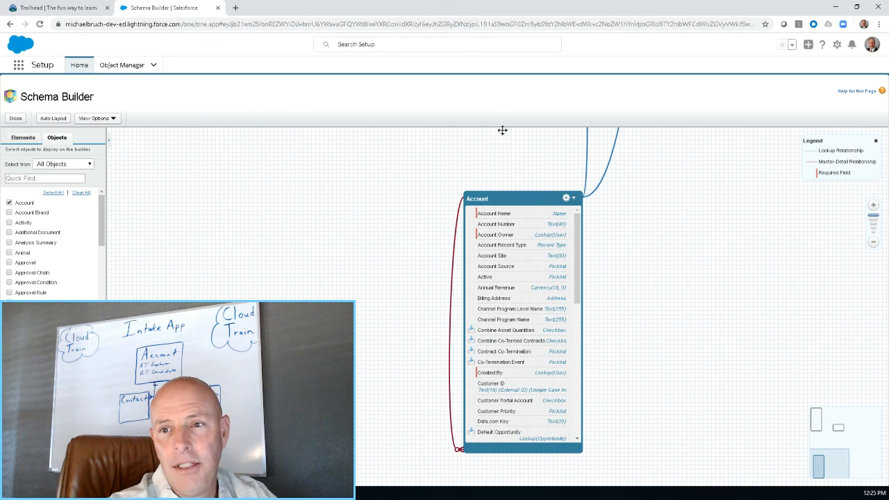
pyautogui.moveTo(507, 176); pyautogui.dragTo(499, 117)
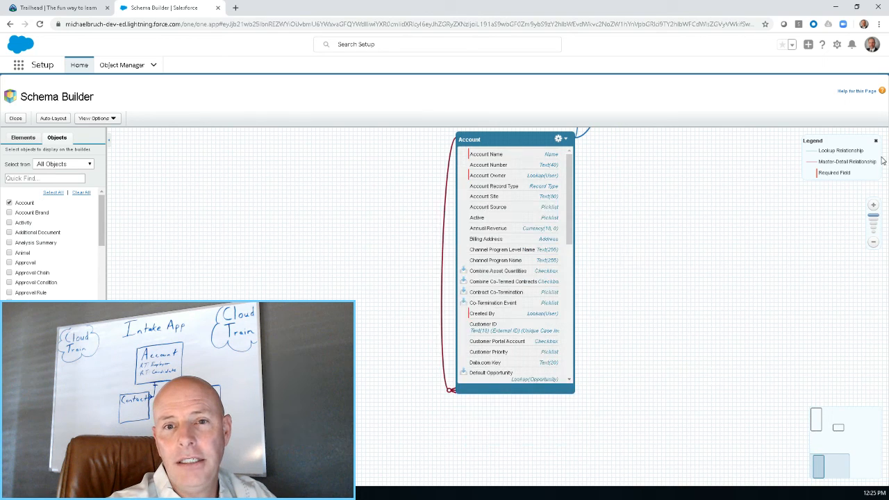
pyautogui.click(874, 243)
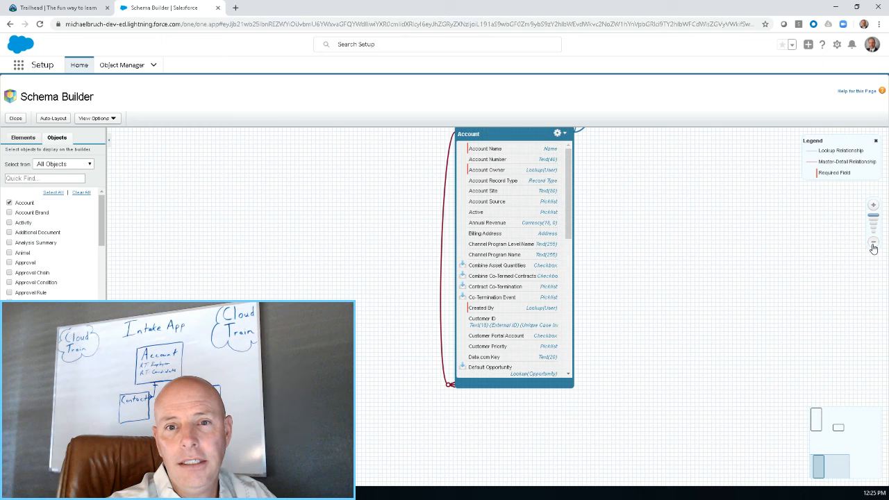
pyautogui.click(874, 245)
pyautogui.click(873, 244)
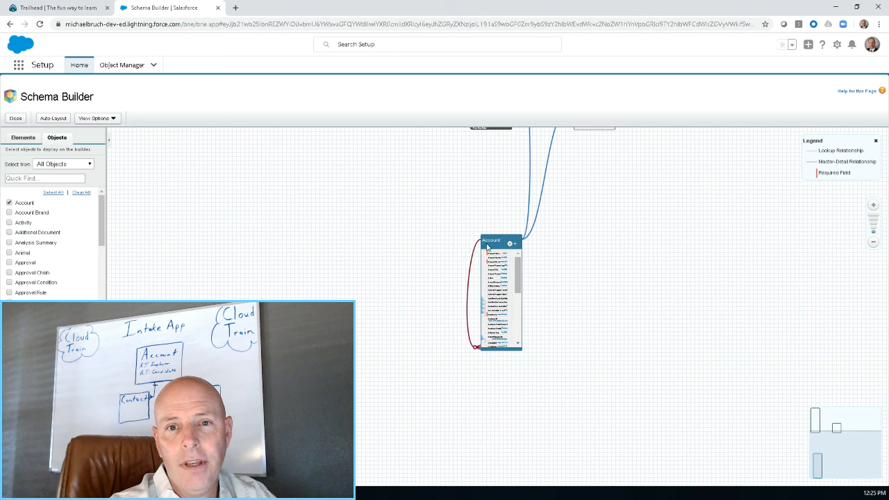
pyautogui.moveTo(498, 240); pyautogui.dragTo(533, 190)
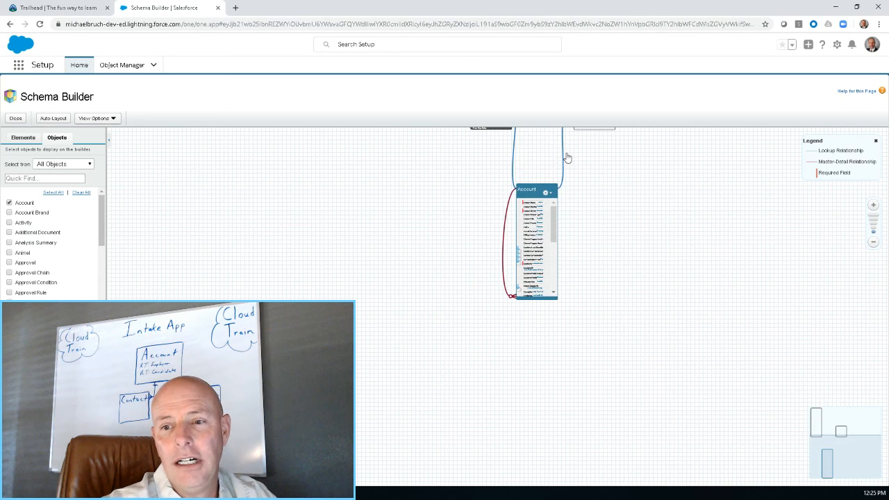
pyautogui.click(838, 426)
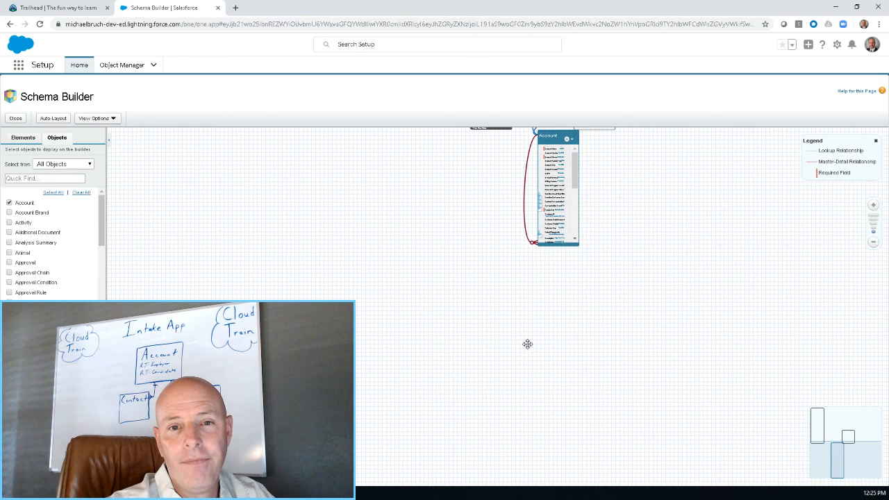
# Step: Arrange the schema with Account above, Contact below it to the left and Requisition below it to the right
pyautogui.moveTo(528, 345); pyautogui.dragTo(554, 464)
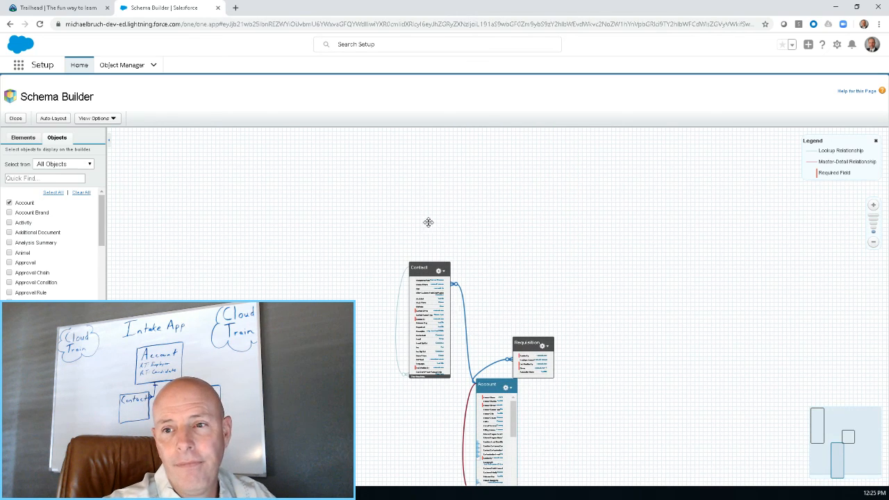
pyautogui.moveTo(395, 382); pyautogui.dragTo(413, 441)
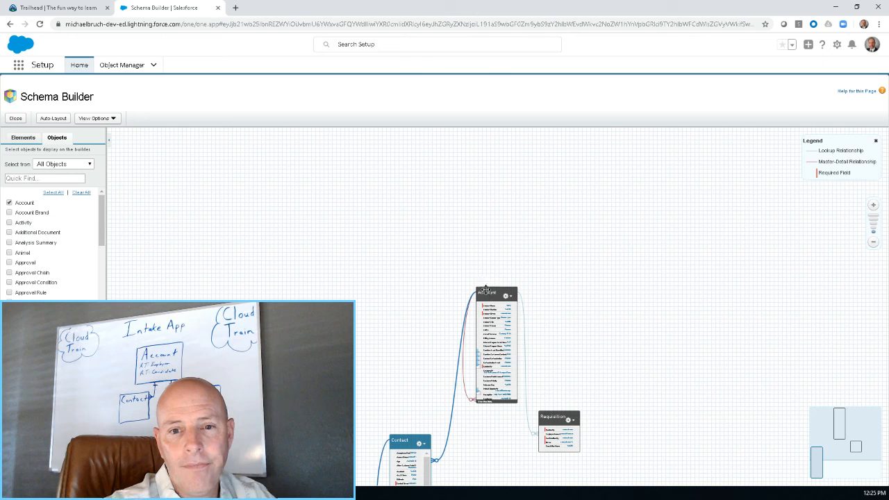
pyautogui.click(551, 417)
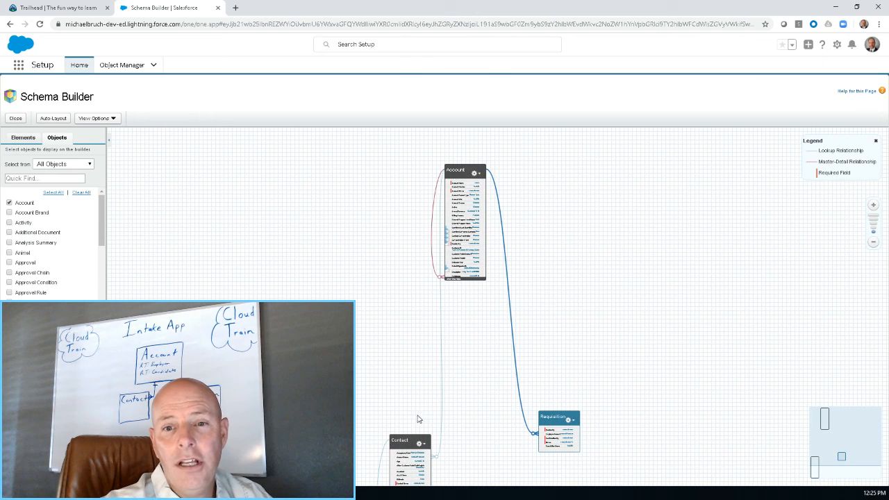
pyautogui.moveTo(403, 442); pyautogui.dragTo(392, 293)
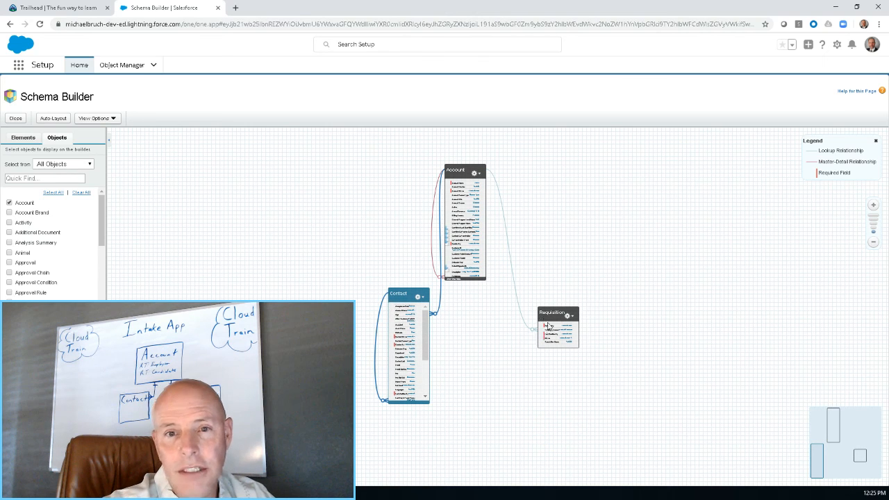
# Step: Highlight the relationship lines linking Requisition and Contact to Account by selecting each of the two objects in turn
pyautogui.click(873, 207)
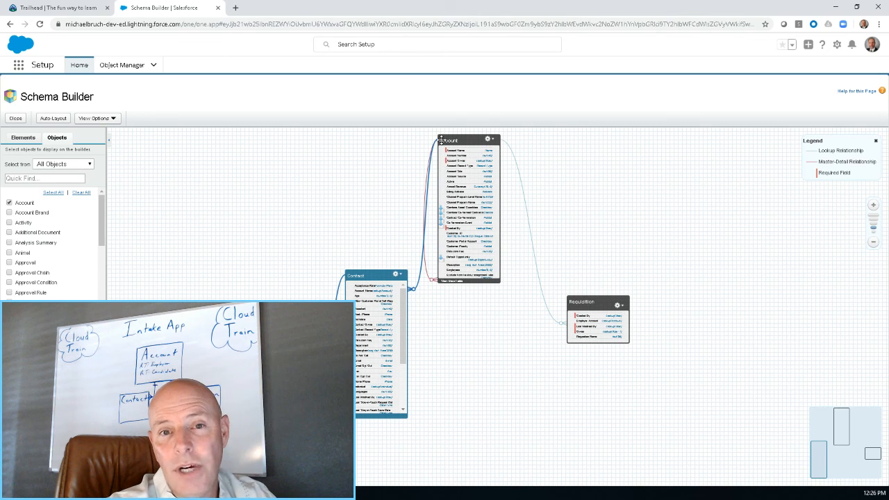
pyautogui.click(596, 304)
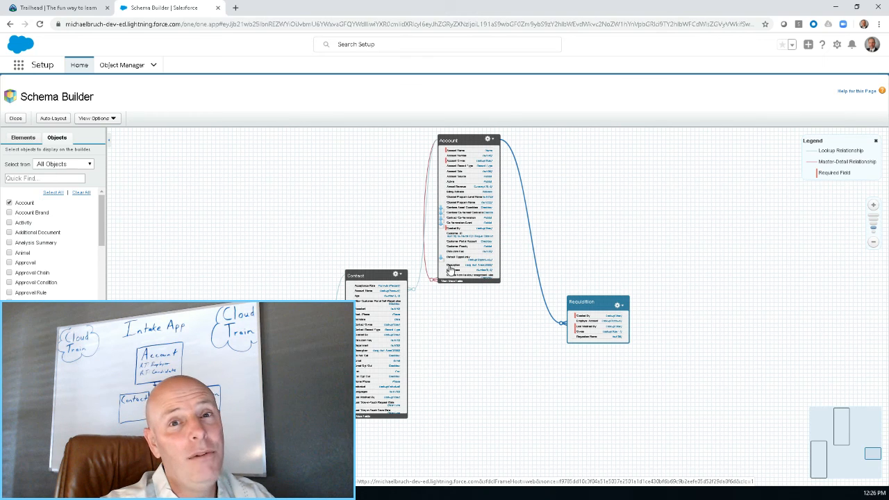
pyautogui.click(369, 275)
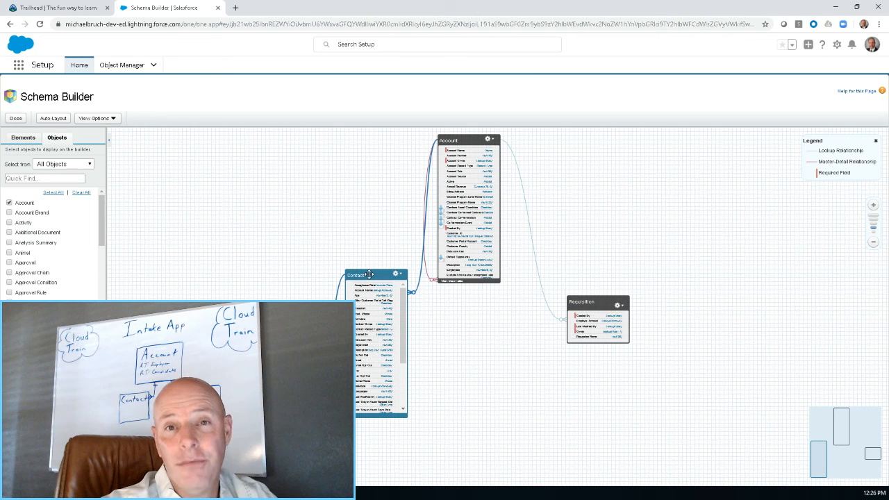